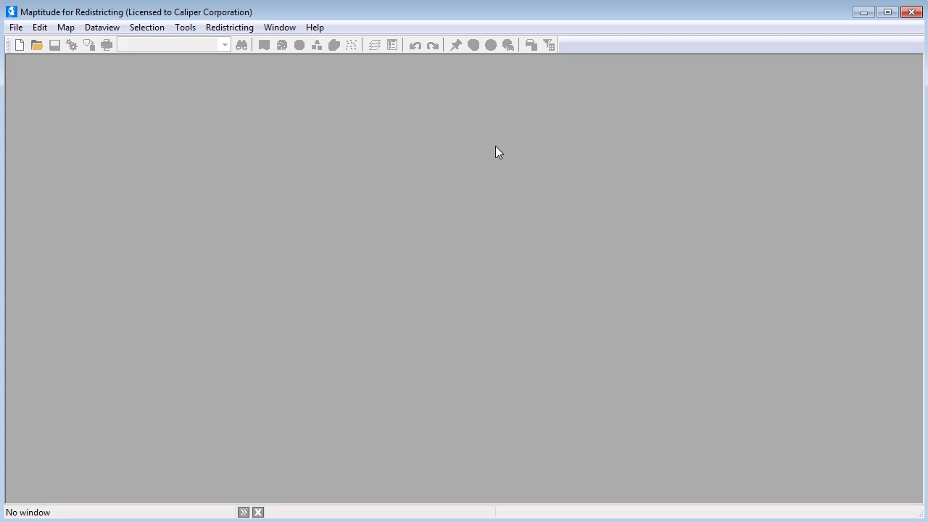
Open the Plan Manager from the Redistricting menu to list the Default Library's nine saved plans.
{"action": "left_click", "coordinate": [230, 27]}
{"action": "left_click", "coordinate": [254, 82]}
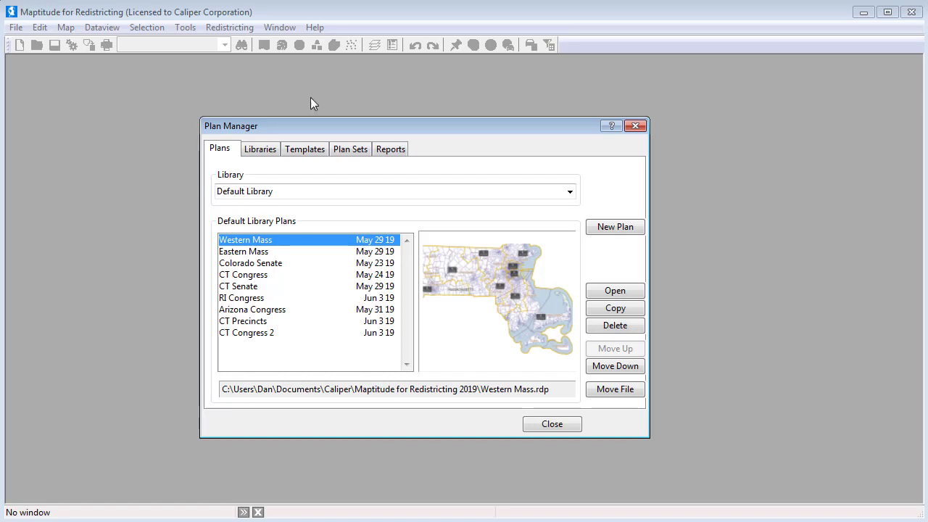
Create a new plan from Block-VTD-MCD-County.map and save the plan file as 'MA Congress'.
{"action": "left_click", "coordinate": [606, 228]}
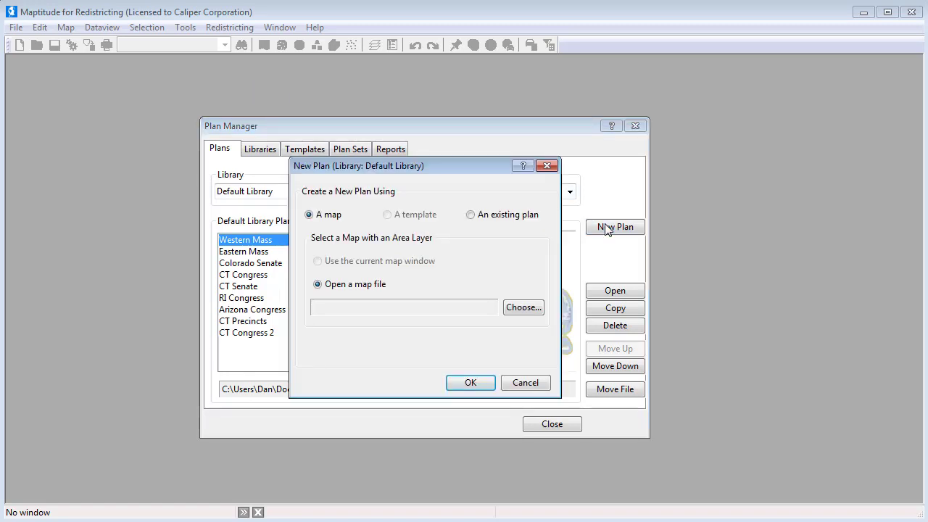
{"action": "left_click", "coordinate": [525, 309]}
{"action": "left_click", "coordinate": [508, 239]}
{"action": "left_click", "coordinate": [586, 448]}
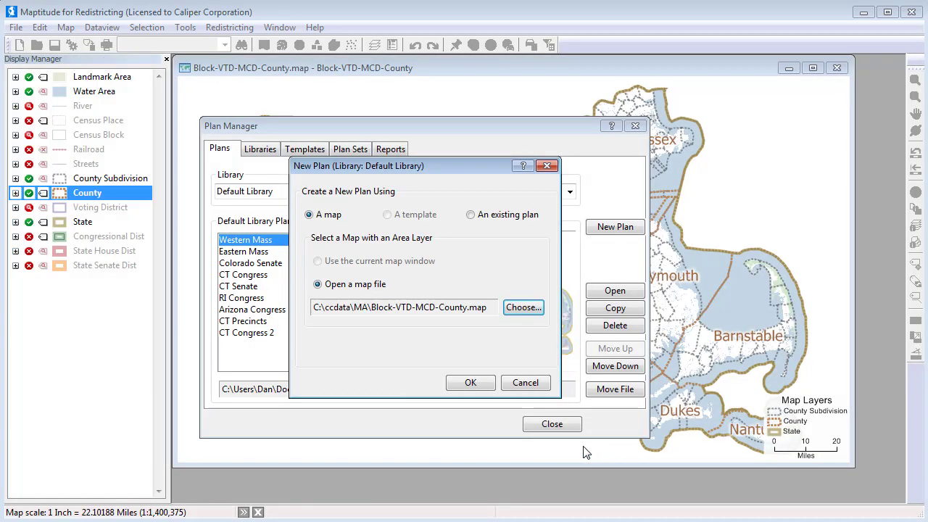
{"action": "left_click", "coordinate": [482, 385]}
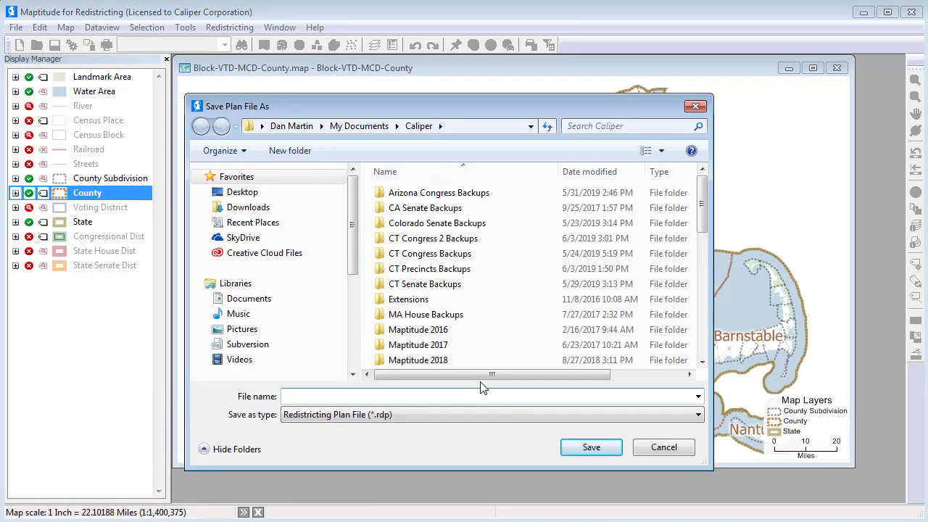
{"action": "type", "text": "MA Congress"}
{"action": "left_click", "coordinate": [588, 447]}
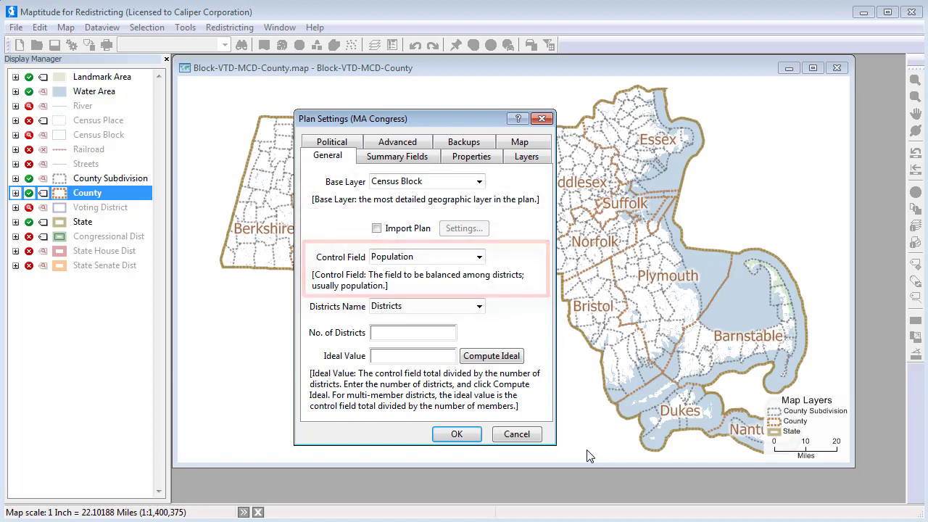
Set the number of districts to 9 and compute the ideal value of 727,514.
{"action": "left_click", "coordinate": [442, 332]}
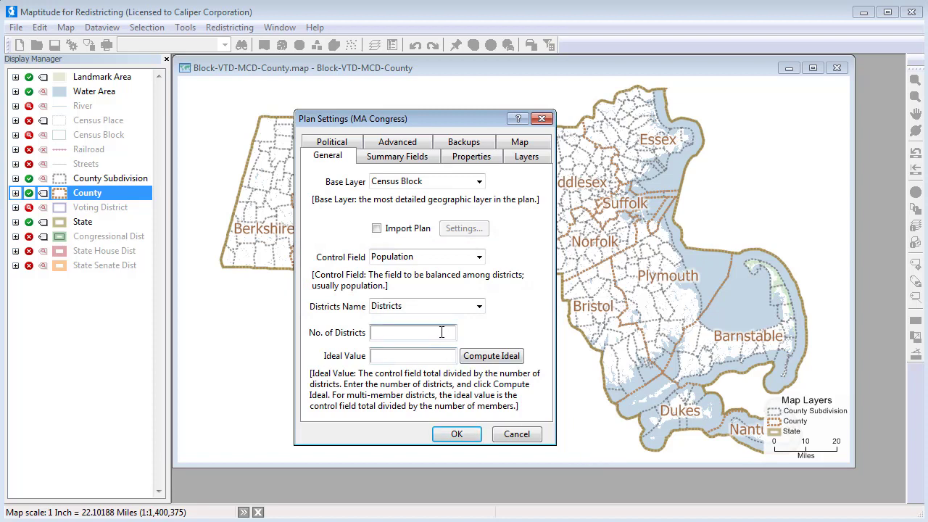
{"action": "type", "text": "9"}
{"action": "left_click", "coordinate": [503, 362]}
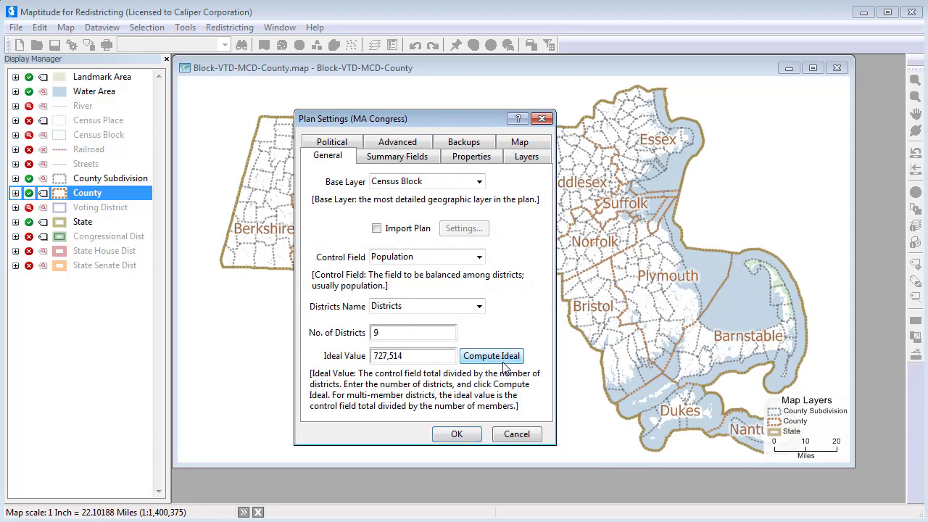
Add the White through Other race fields and the [18+_Pop] through [18+_Oth] fields as summary fields.
{"action": "left_click", "coordinate": [408, 161]}
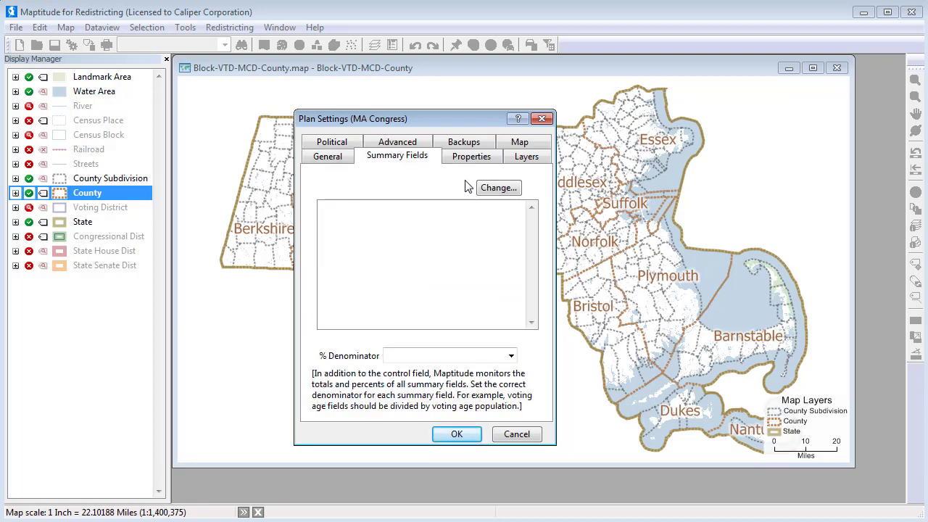
{"action": "left_click", "coordinate": [480, 190]}
{"action": "left_click_drag", "start_coordinate": [261, 205], "coordinate": [257, 256]}
{"action": "left_click", "coordinate": [408, 212]}
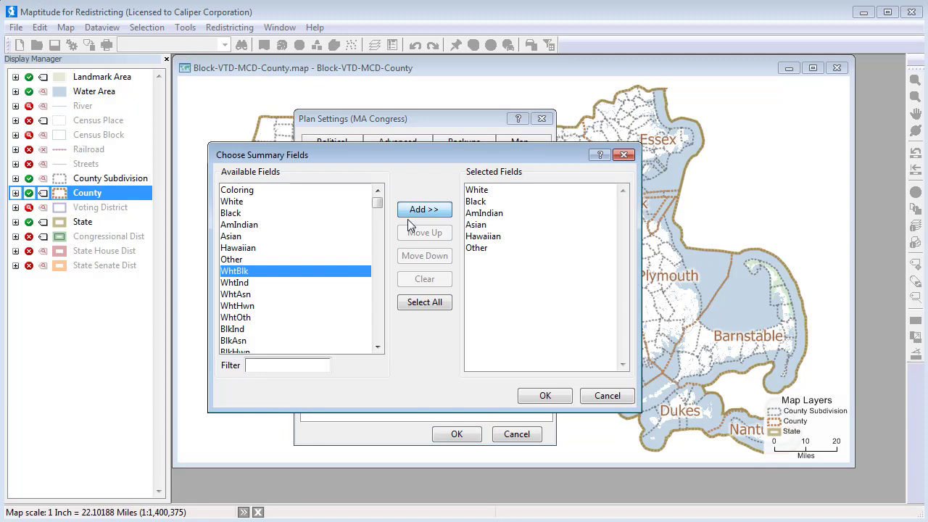
{"action": "left_click", "coordinate": [305, 365]}
{"action": "type", "text": "18"}
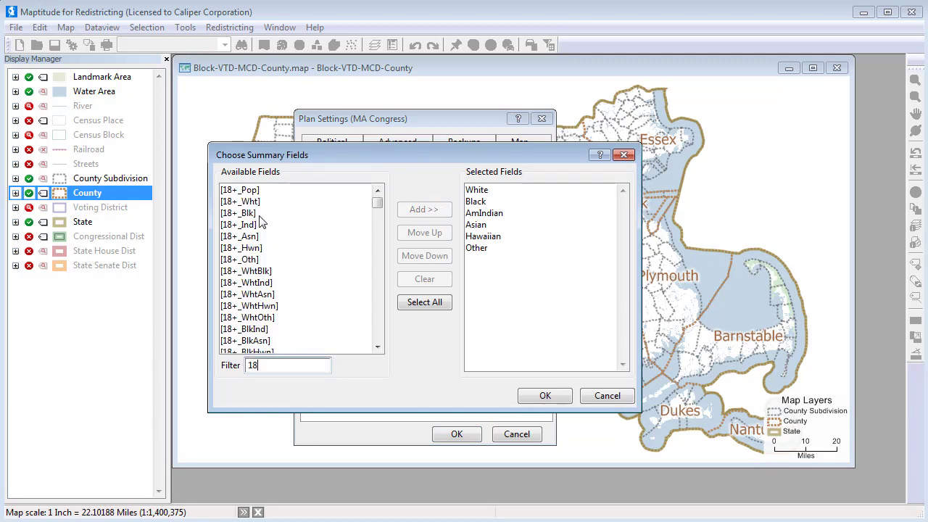
{"action": "left_click_drag", "start_coordinate": [256, 191], "coordinate": [254, 259]}
{"action": "left_click", "coordinate": [416, 210]}
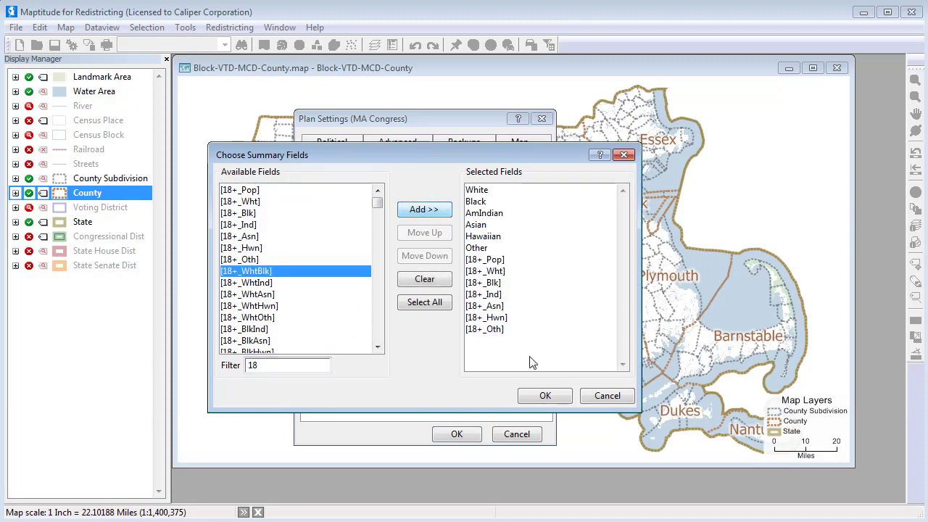
{"action": "left_click", "coordinate": [541, 394]}
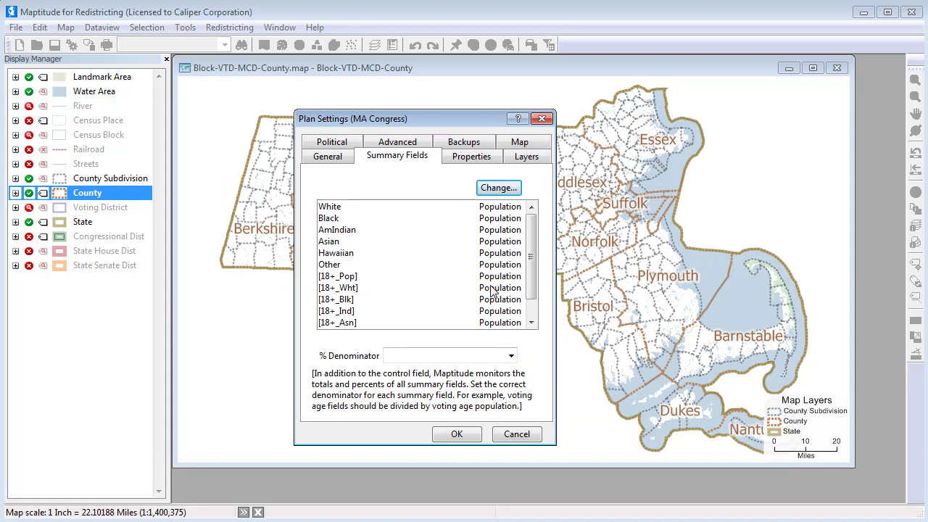
Set the % denominator of the 18+ race summary fields to [18+_Pop].
{"action": "left_click_drag", "start_coordinate": [493, 290], "coordinate": [493, 328]}
{"action": "left_click", "coordinate": [495, 355]}
{"action": "left_click", "coordinate": [435, 367]}
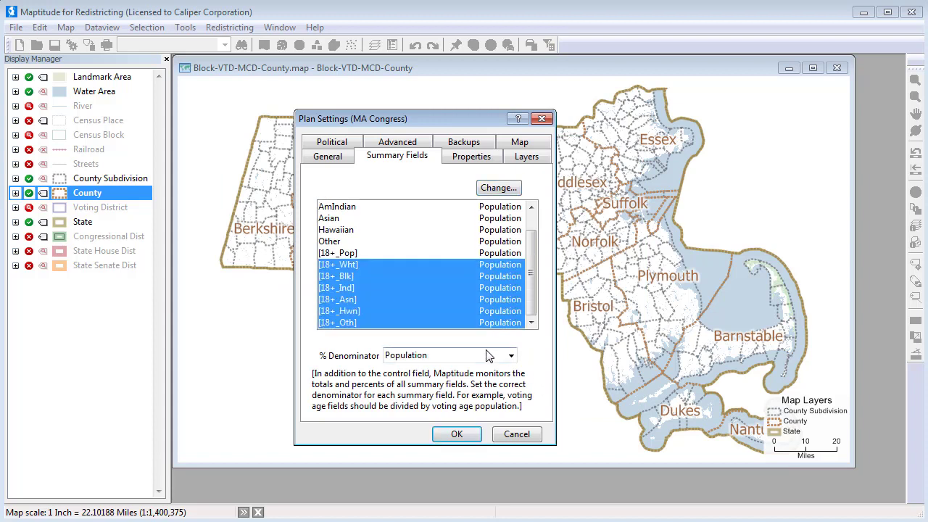
{"action": "left_click", "coordinate": [511, 358]}
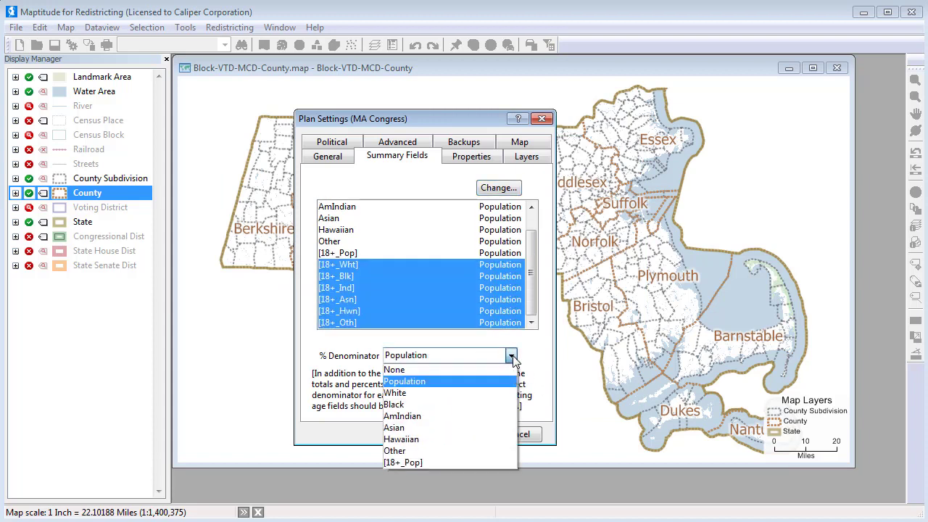
{"action": "left_click", "coordinate": [486, 461]}
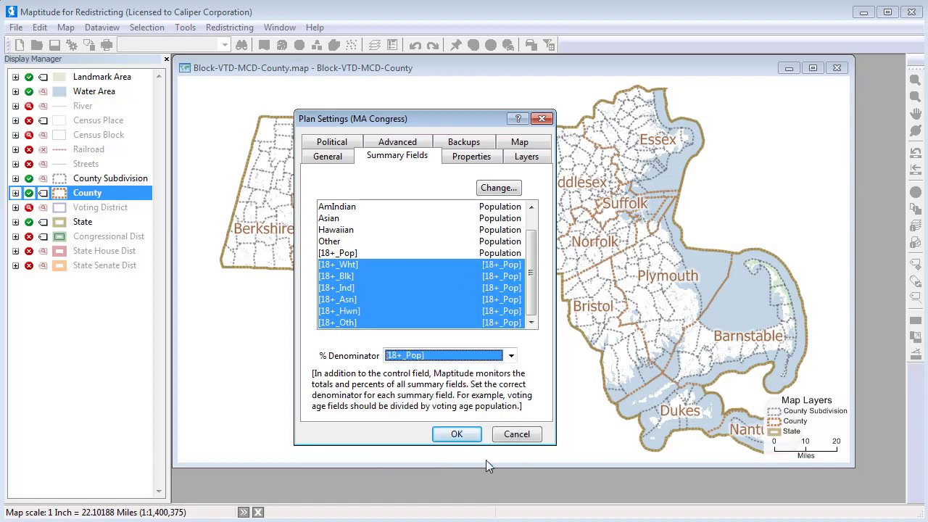
Set Max. Deviation to 0 on the Advanced tab and open the MA Congress plan.
{"action": "left_click", "coordinate": [399, 143]}
{"action": "double_click", "coordinate": [384, 359]}
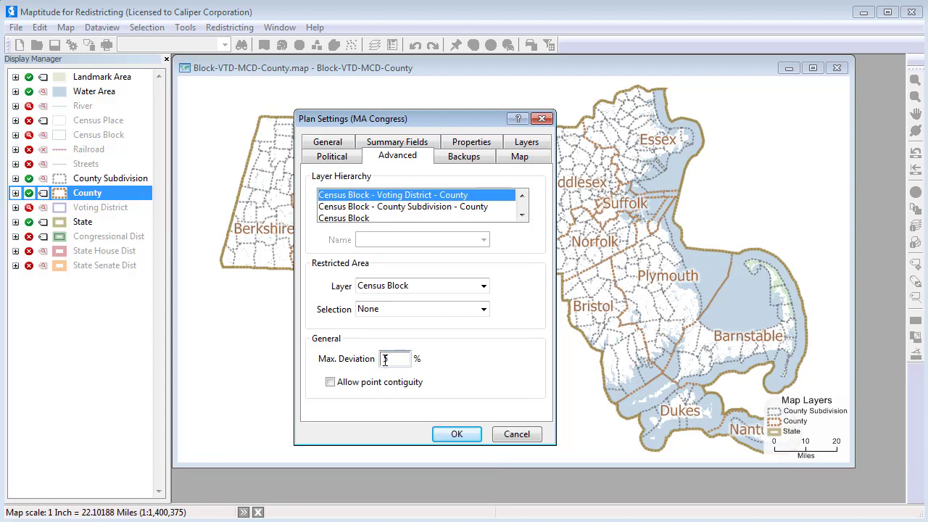
{"action": "type", "text": "0"}
{"action": "left_click", "coordinate": [456, 434]}
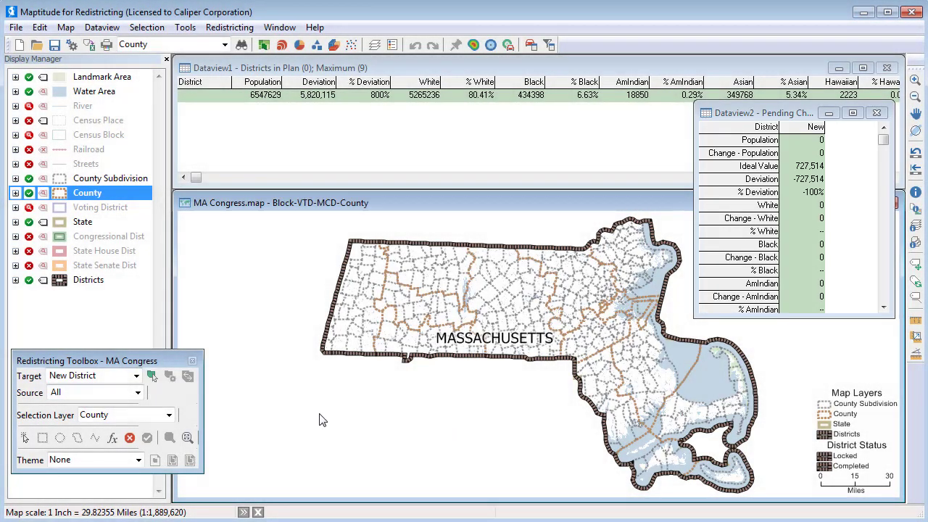
Assign three western counties to a new district, totaling 360,671 people at -50.42% deviation.
{"action": "left_click", "coordinate": [136, 375]}
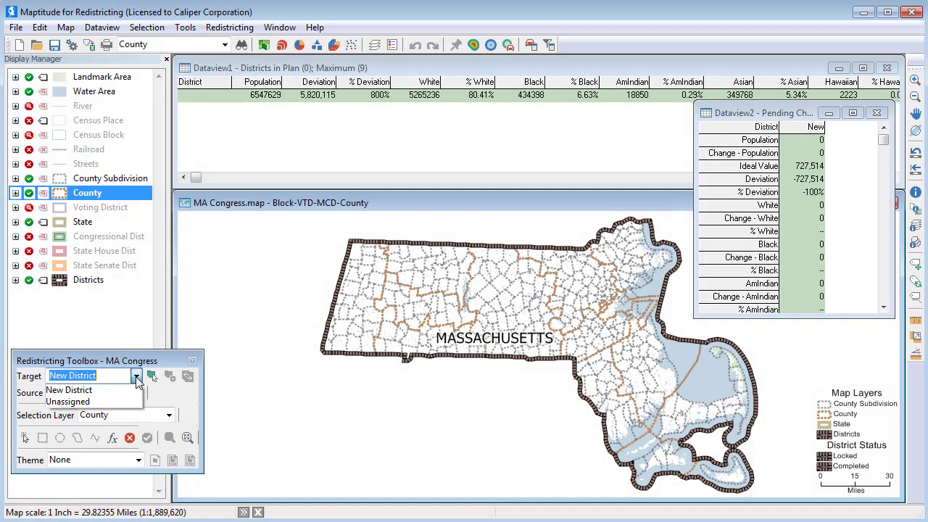
{"action": "left_click", "coordinate": [136, 376]}
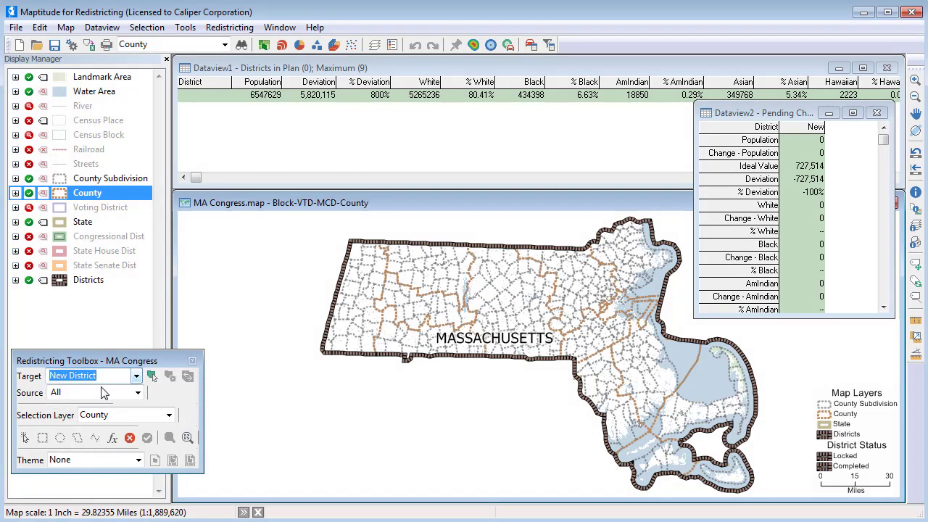
{"action": "left_click", "coordinate": [26, 440]}
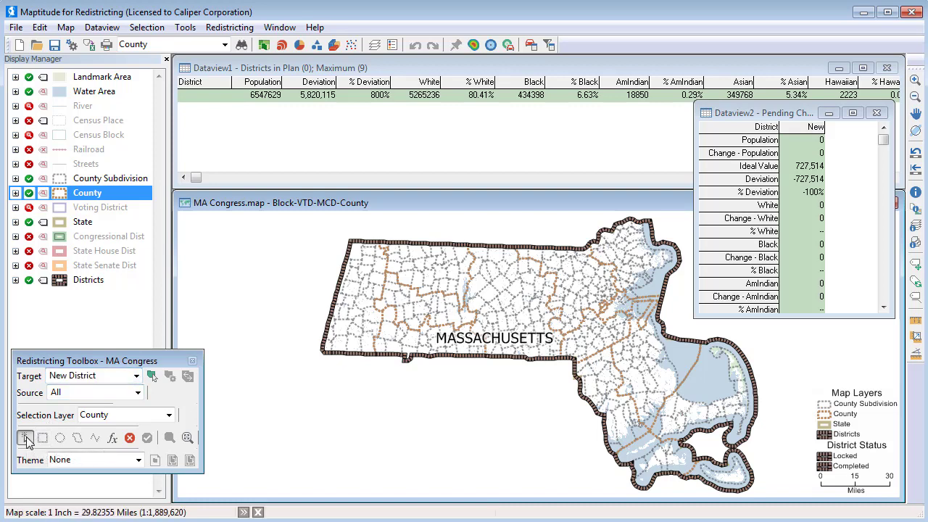
{"action": "left_click", "coordinate": [352, 296]}
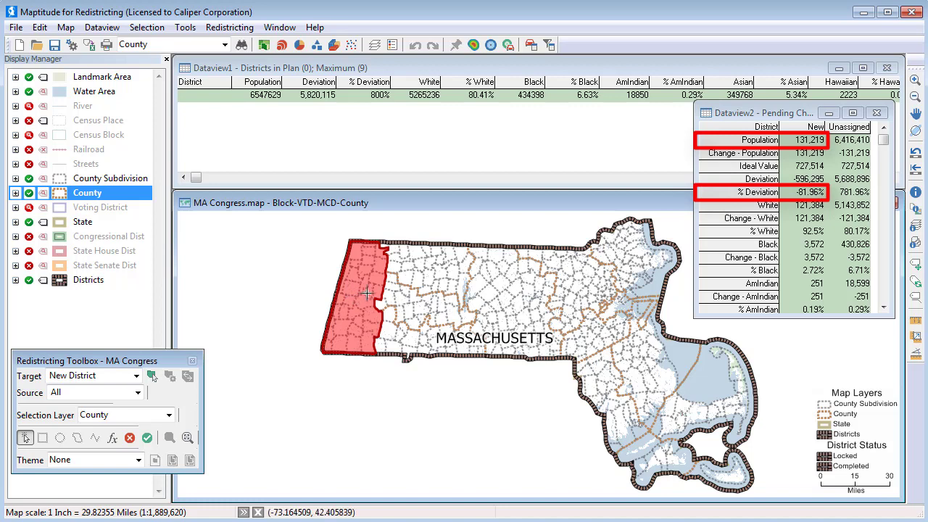
{"action": "left_click", "coordinate": [405, 282]}
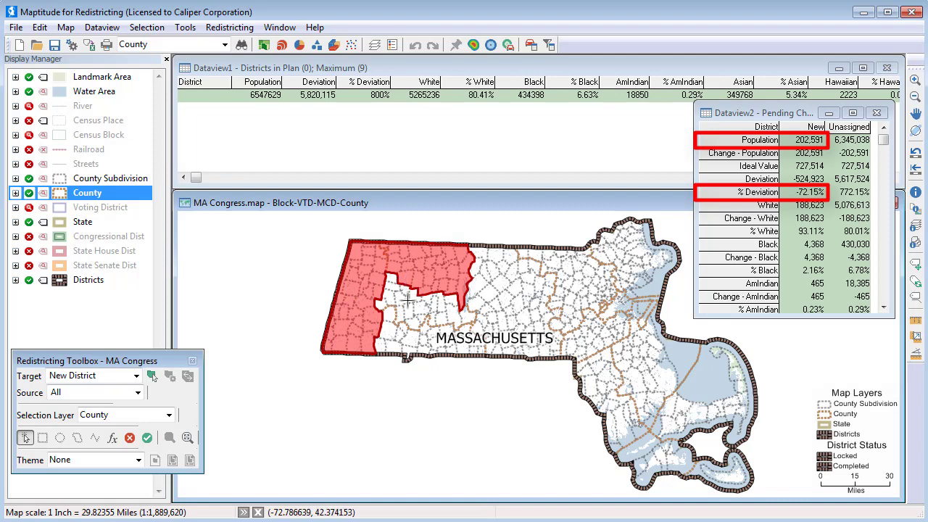
{"action": "left_click", "coordinate": [408, 299]}
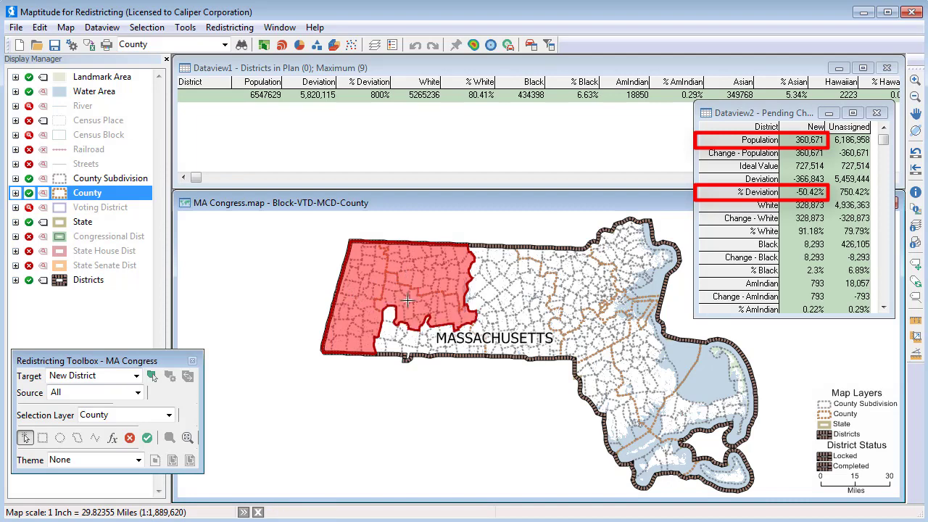
{"action": "left_click", "coordinate": [916, 80]}
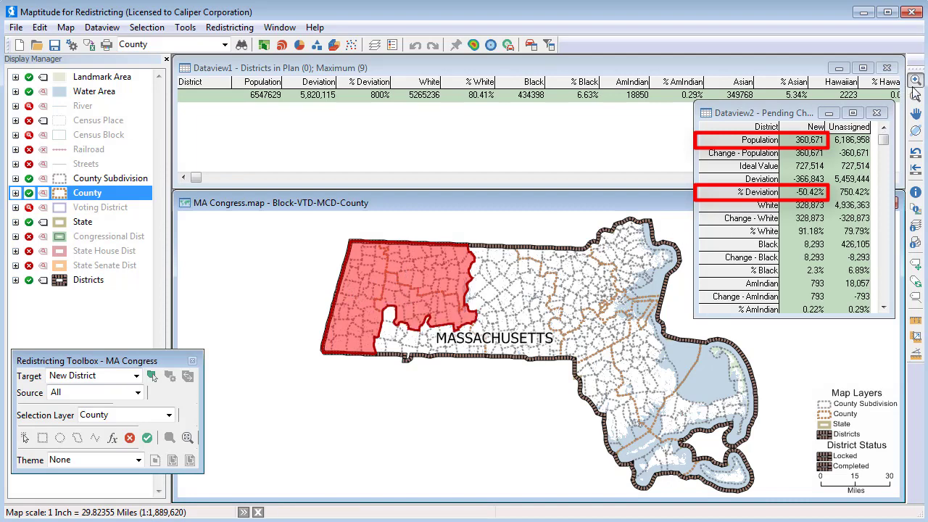
Add the western Hampden towns and Springfield to the district by county subdivision.
{"action": "left_click_drag", "start_coordinate": [367, 299], "coordinate": [480, 380]}
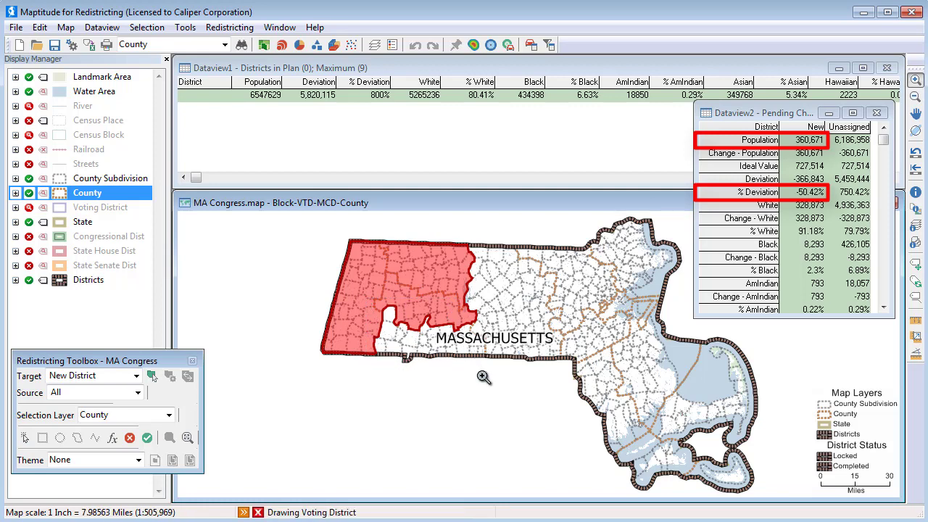
{"action": "left_click", "coordinate": [169, 415]}
{"action": "left_click", "coordinate": [115, 476]}
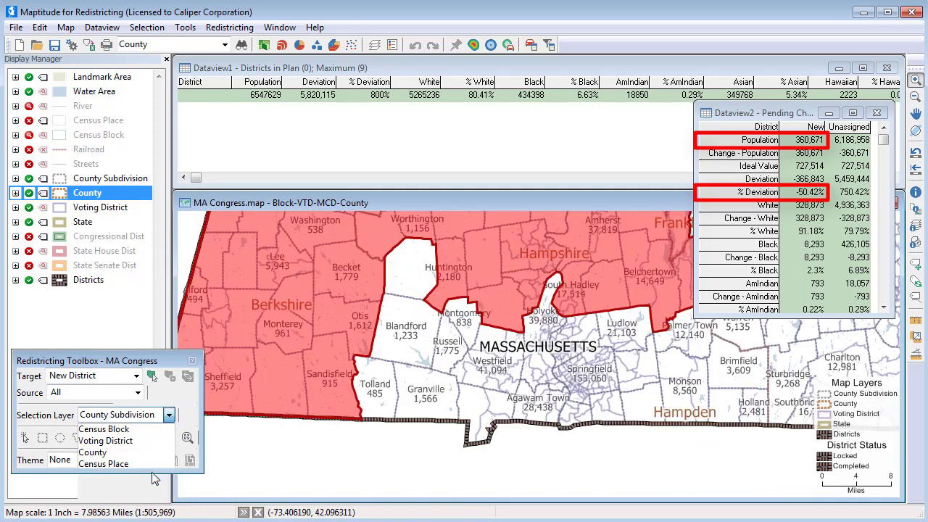
{"action": "left_click", "coordinate": [43, 437]}
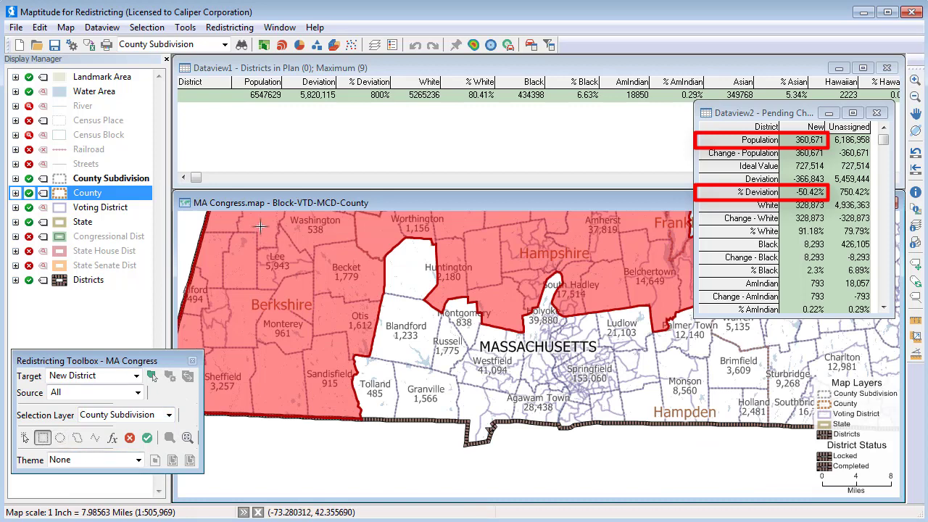
{"action": "left_click_drag", "start_coordinate": [261, 225], "coordinate": [585, 460]}
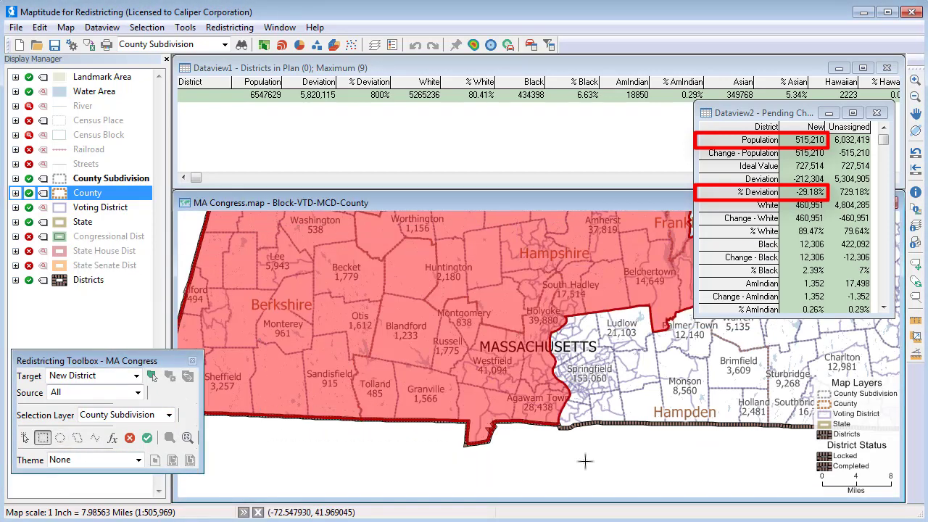
{"action": "left_click", "coordinate": [24, 438]}
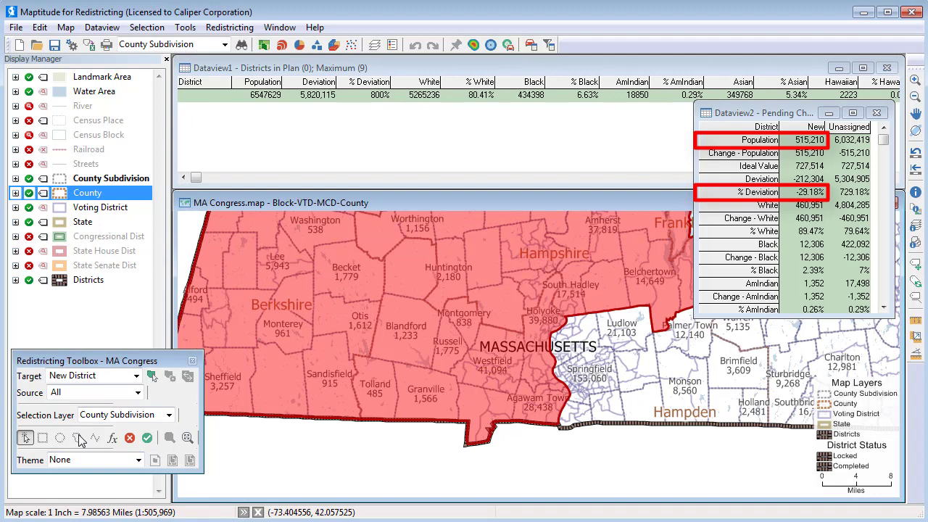
{"action": "left_click", "coordinate": [565, 339]}
{"action": "left_click", "coordinate": [582, 369]}
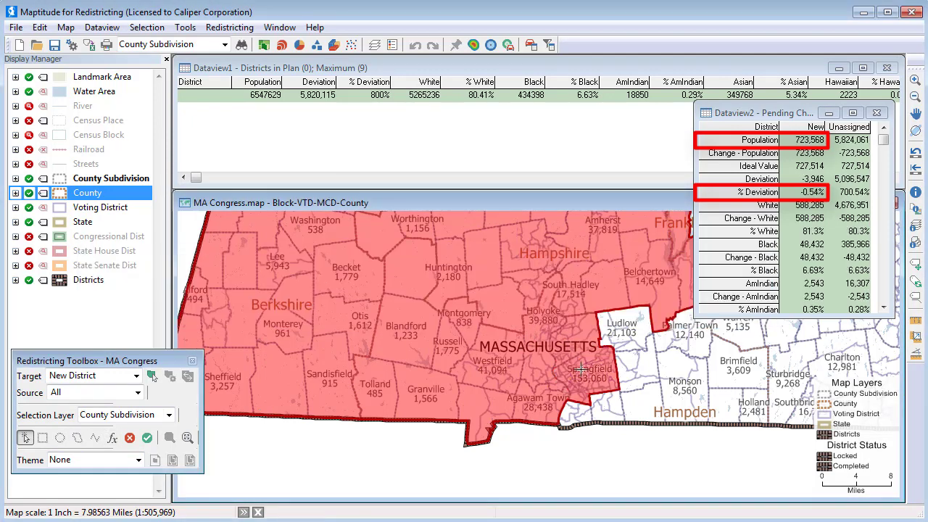
Zoom in on the area south of Springfield around Longmeadow.
{"action": "left_click", "coordinate": [915, 80]}
{"action": "left_click_drag", "start_coordinate": [547, 391], "coordinate": [605, 439]}
{"action": "left_click", "coordinate": [169, 414]}
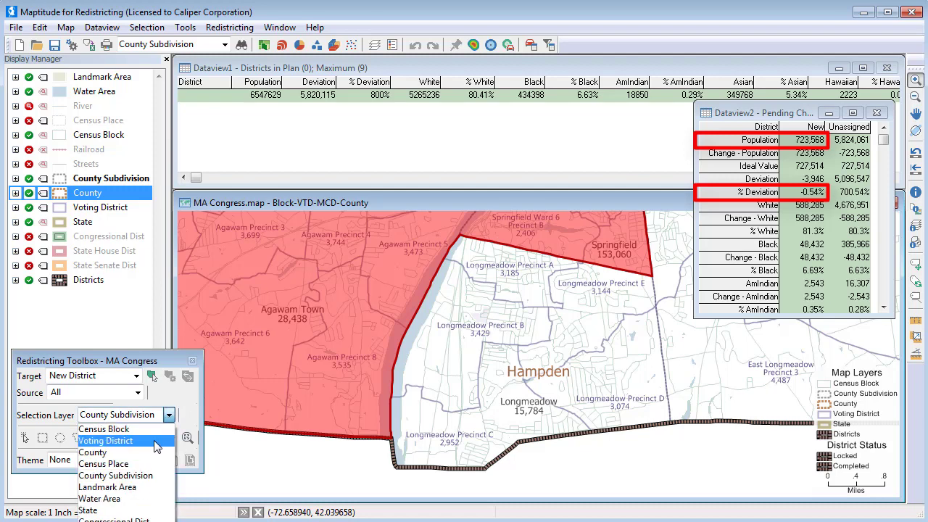
Add Longmeadow Precinct A to the district using the Voting District layer.
{"action": "left_click", "coordinate": [154, 441]}
{"action": "left_click", "coordinate": [25, 437]}
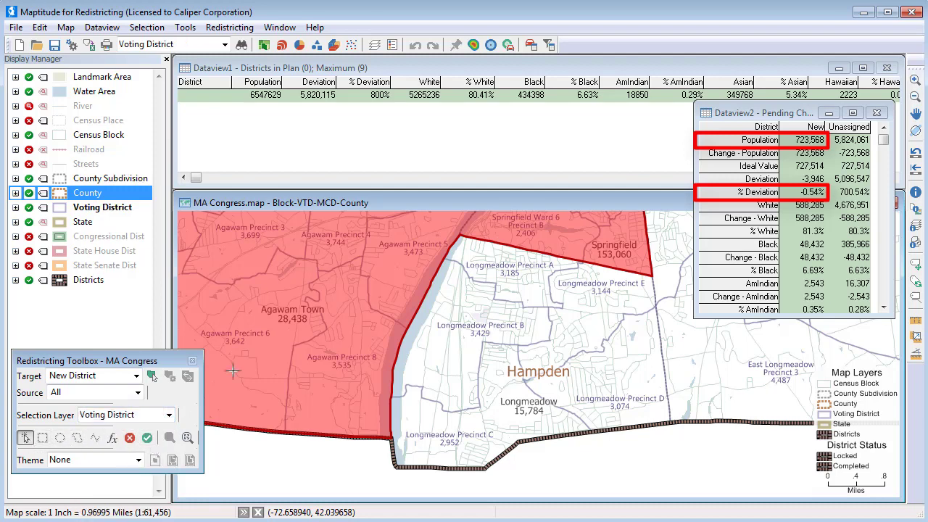
{"action": "left_click", "coordinate": [504, 274]}
Add Longmeadow census blocks (90, 41, 122, 145, 74 and others) to reach 727,514 people, then commit.
{"action": "left_click", "coordinate": [915, 80]}
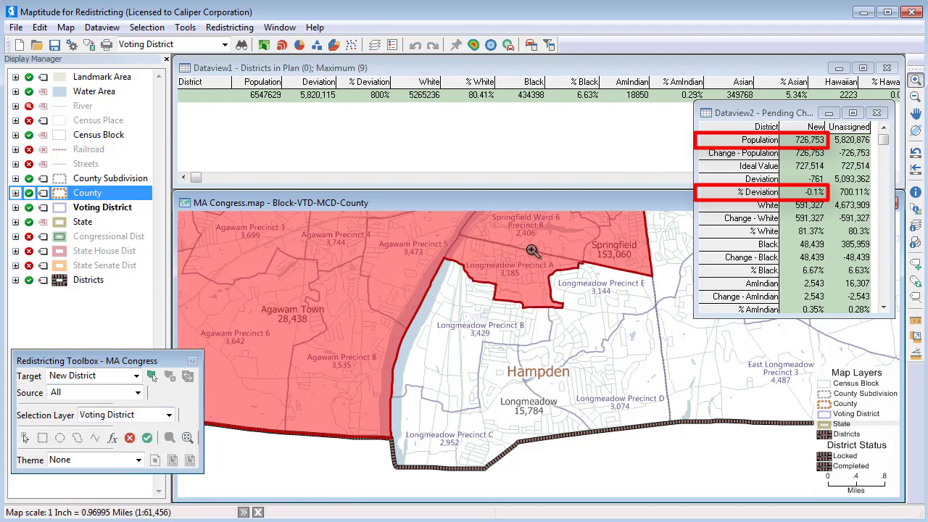
{"action": "left_click", "coordinate": [562, 359]}
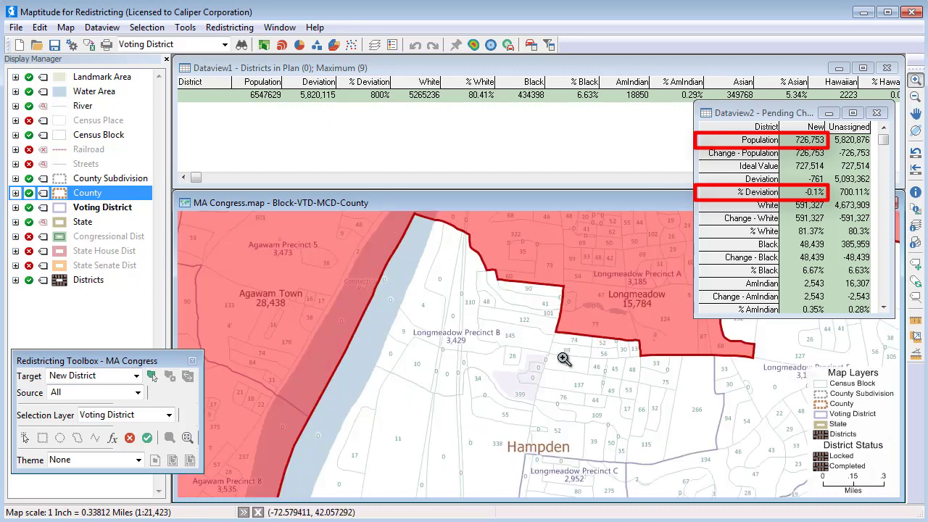
{"action": "left_click", "coordinate": [169, 416]}
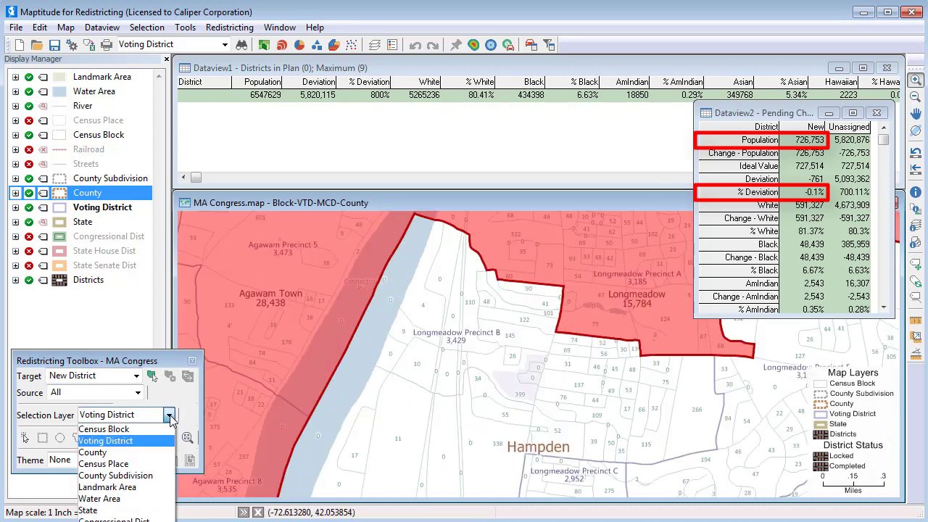
{"action": "left_click", "coordinate": [116, 429]}
{"action": "left_click", "coordinate": [25, 438]}
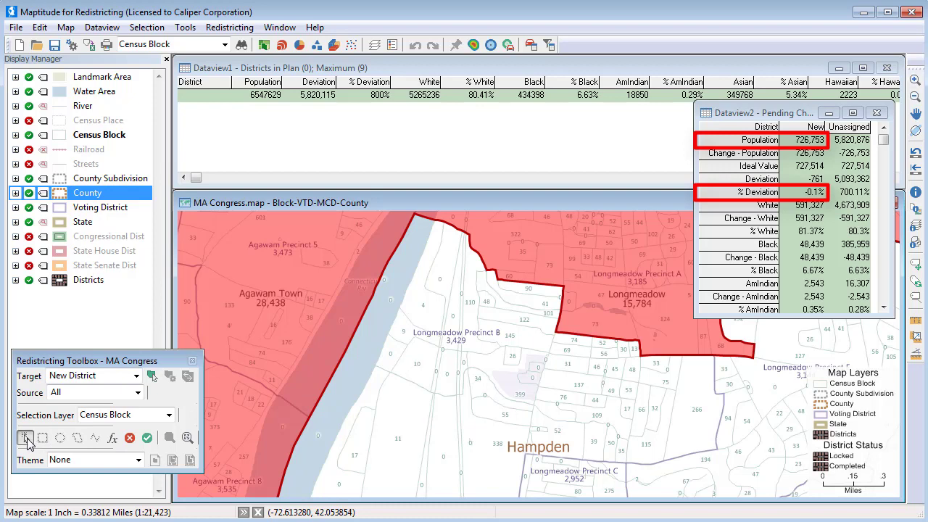
{"action": "left_click", "coordinate": [533, 291]}
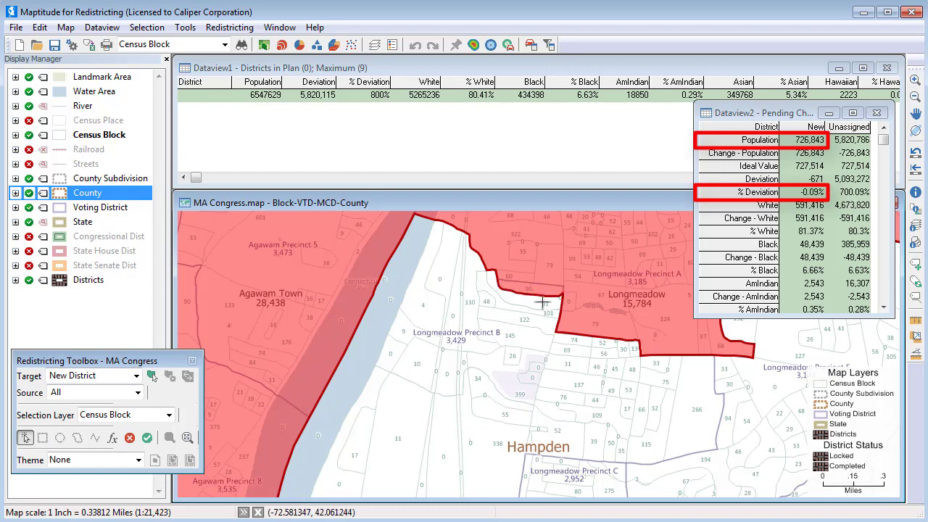
{"action": "left_click", "coordinate": [542, 302]}
{"action": "left_click", "coordinate": [491, 302]}
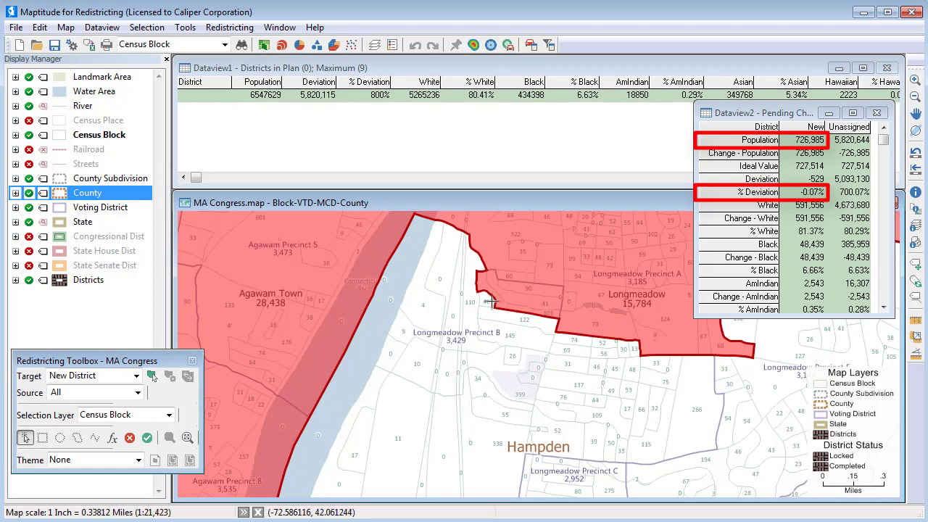
{"action": "left_click", "coordinate": [492, 301]}
{"action": "left_click", "coordinate": [500, 319]}
{"action": "left_click", "coordinate": [511, 334]}
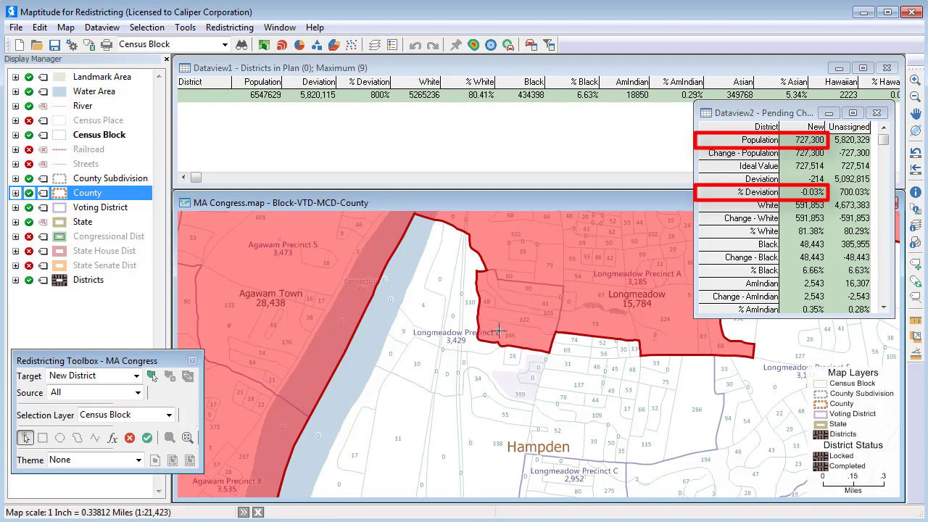
{"action": "left_click", "coordinate": [475, 323]}
{"action": "left_click", "coordinate": [565, 339]}
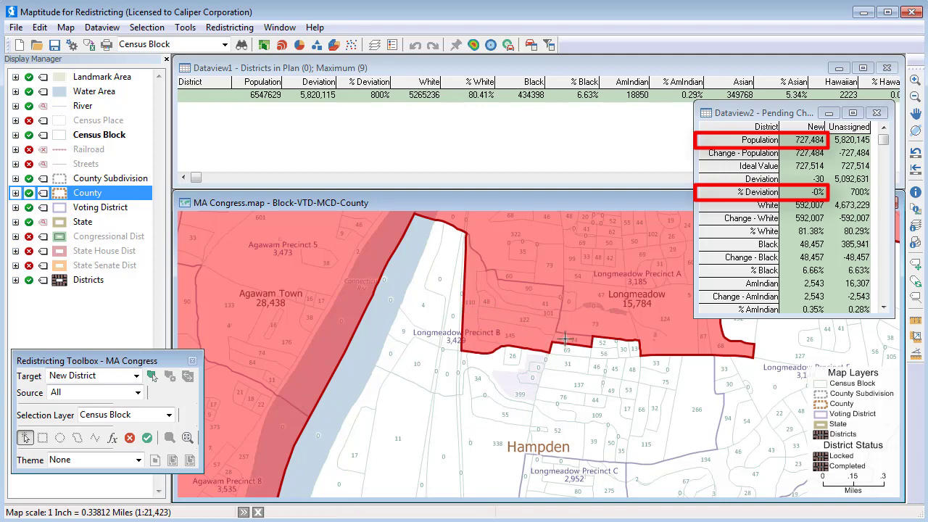
{"action": "left_click", "coordinate": [624, 349]}
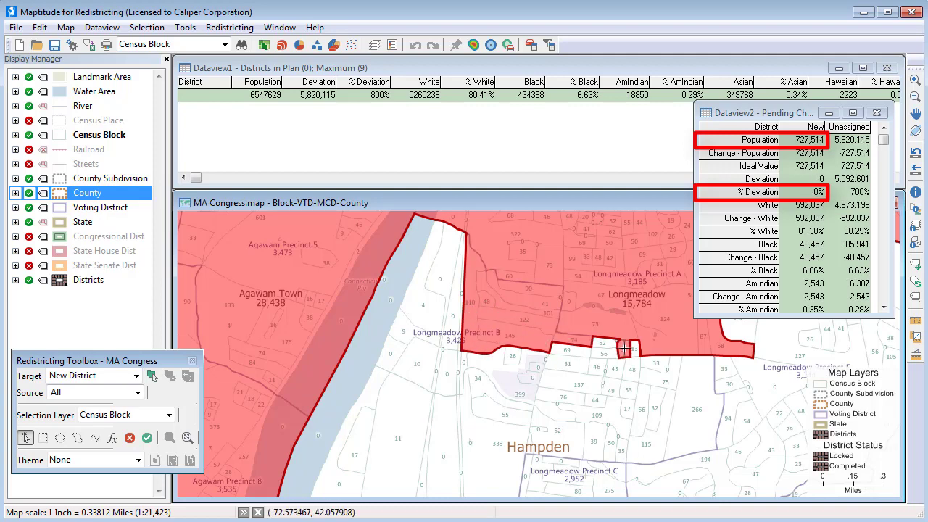
{"action": "left_click", "coordinate": [147, 438]}
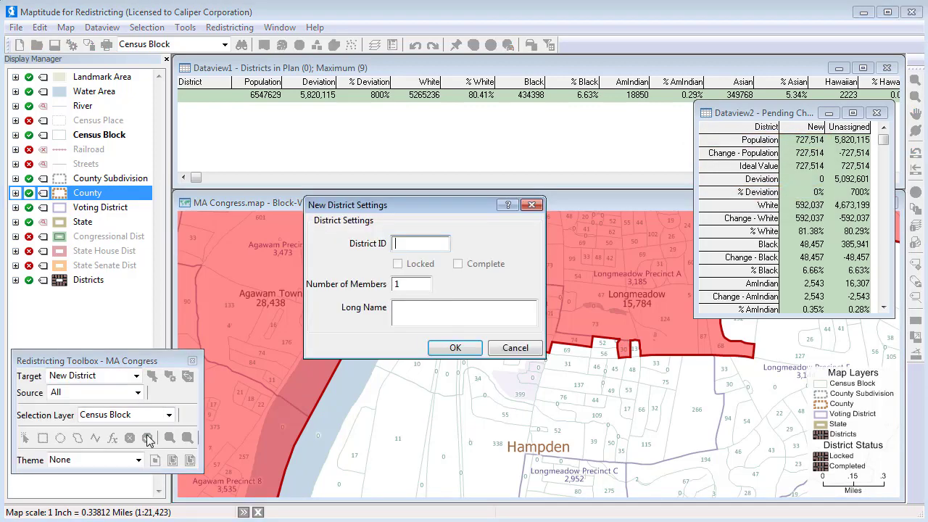
Give the new district ID 1 and zoom out to show the whole district.
{"action": "type", "text": "1"}
{"action": "left_click", "coordinate": [455, 348]}
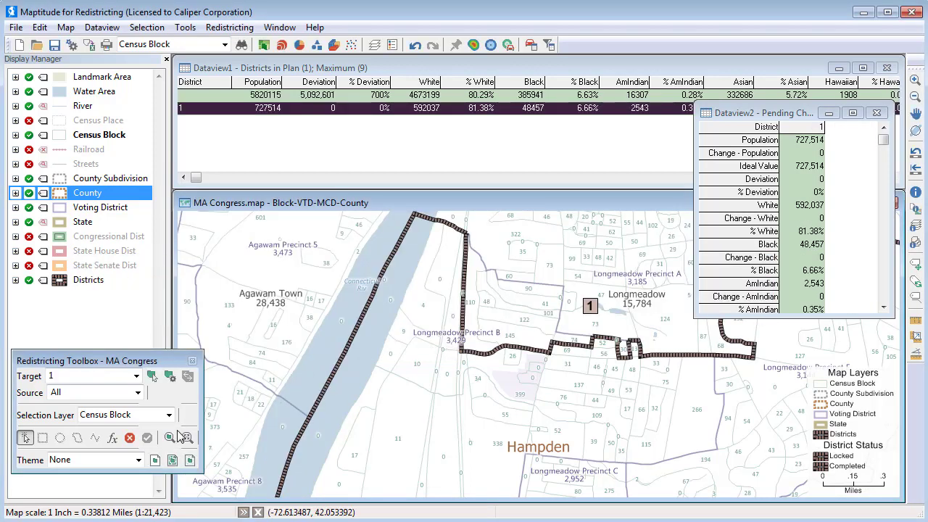
{"action": "left_click", "coordinate": [171, 438]}
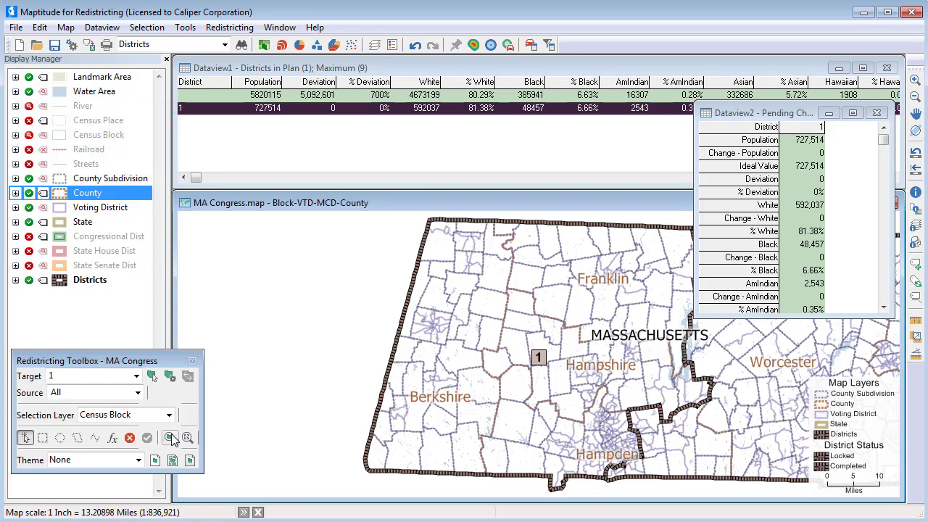
Set Target to New District and Source to Unassigned for building districts 2 through 9.
{"action": "left_click", "coordinate": [136, 376]}
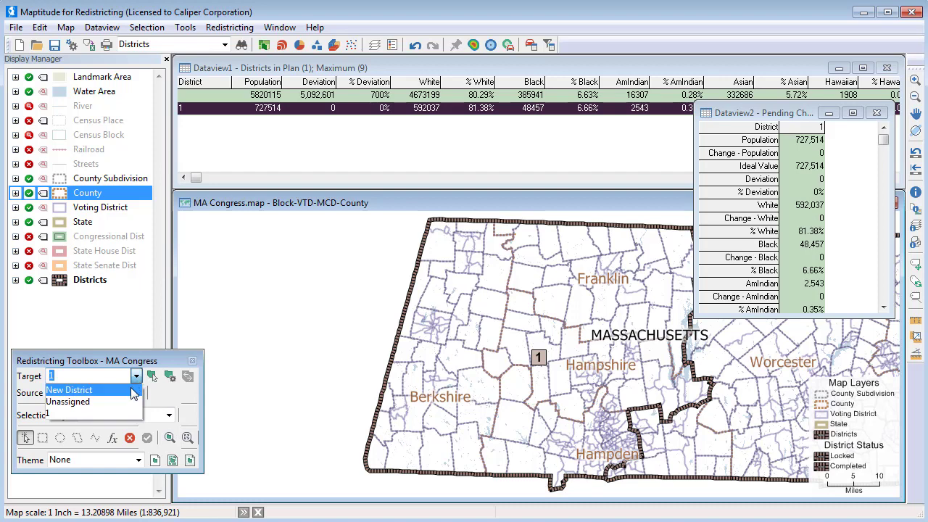
{"action": "left_click", "coordinate": [133, 390]}
{"action": "left_click", "coordinate": [137, 392]}
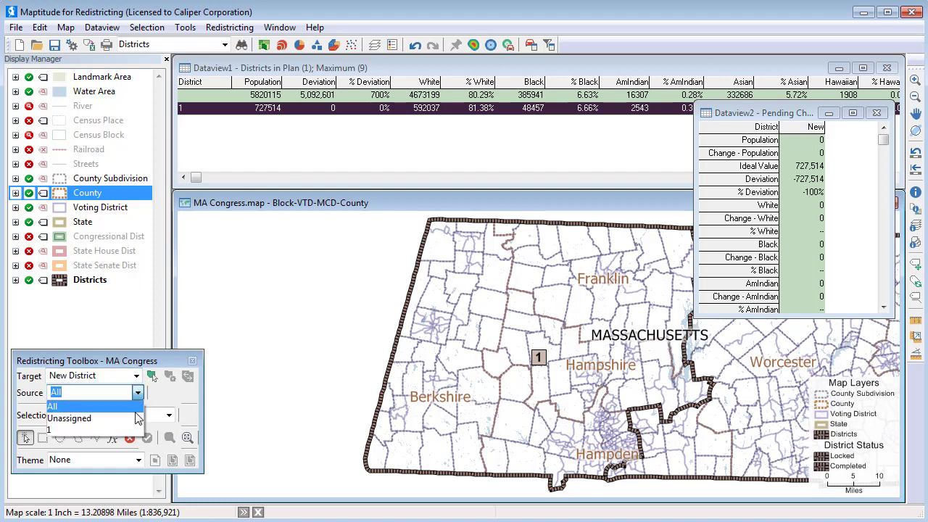
{"action": "left_click", "coordinate": [137, 418]}
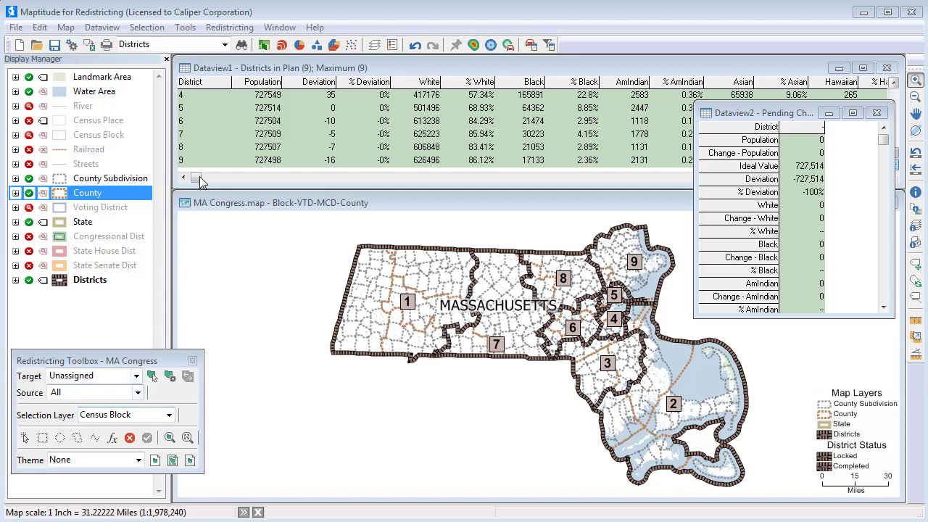
Run Find Unassigned Areas and zoom the map to Unassigned Area #1.
{"action": "left_click", "coordinate": [230, 29]}
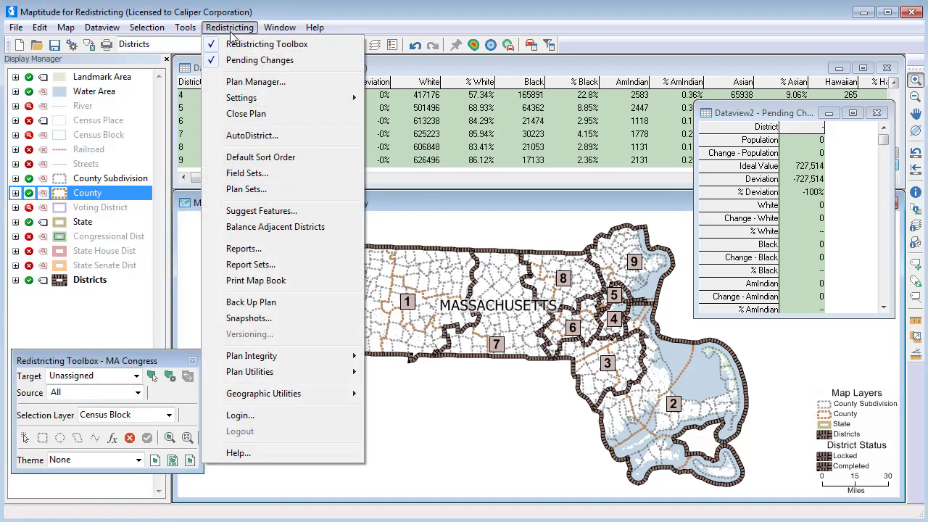
{"action": "mouse_move", "coordinate": [341, 372]}
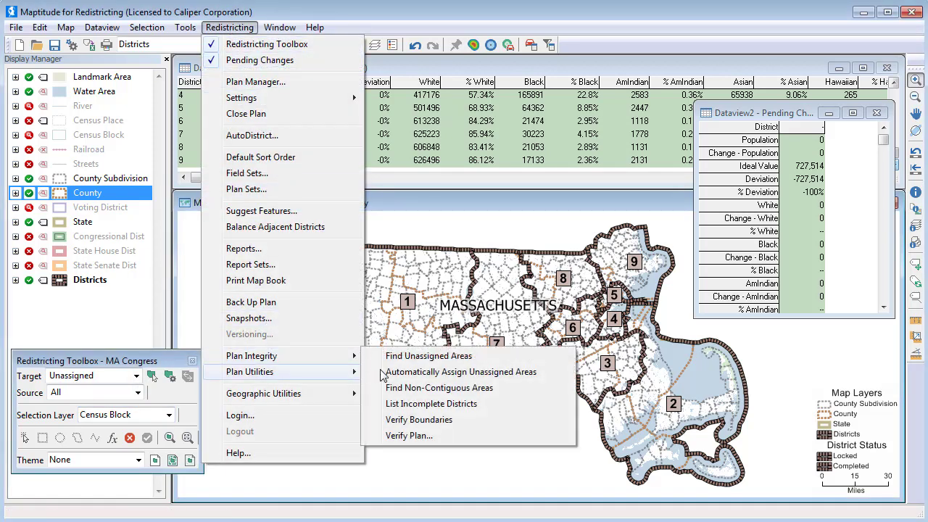
{"action": "left_click", "coordinate": [399, 356]}
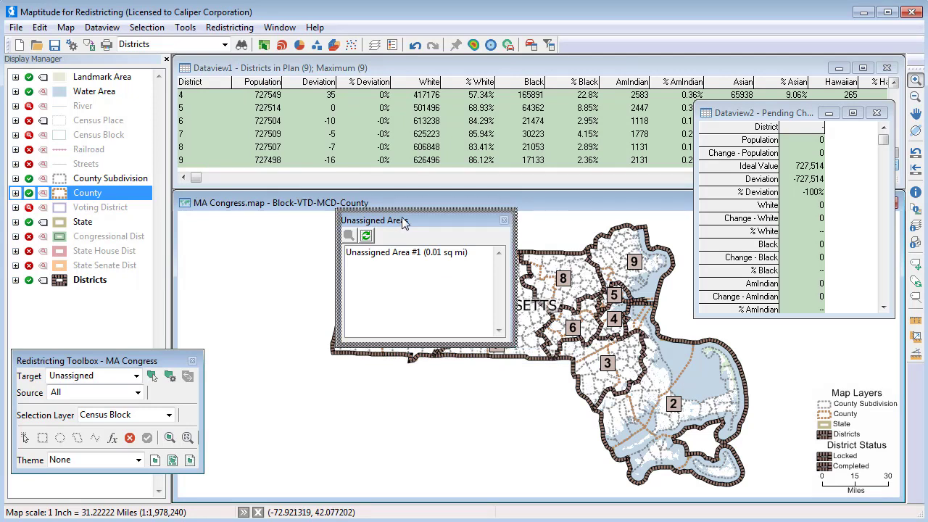
{"action": "left_click_drag", "start_coordinate": [402, 219], "coordinate": [700, 61]}
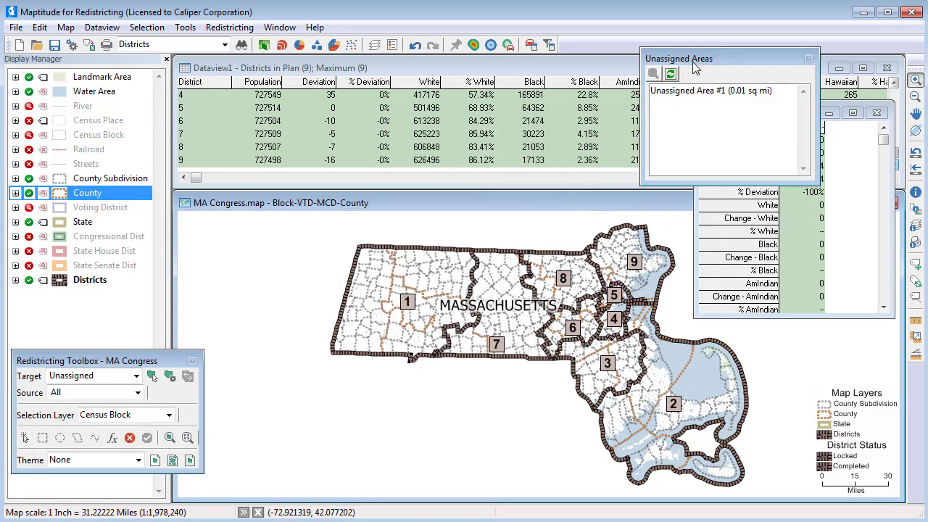
{"action": "left_click", "coordinate": [686, 93]}
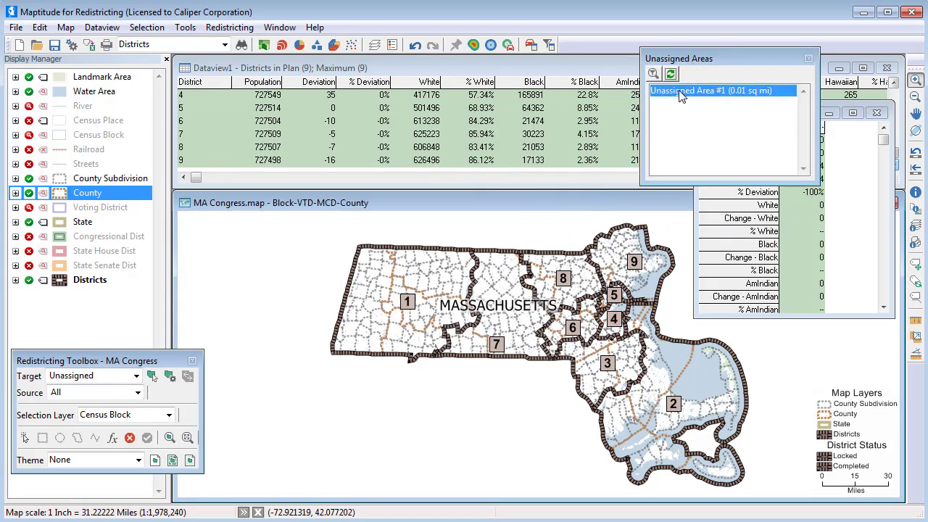
{"action": "left_click", "coordinate": [653, 74]}
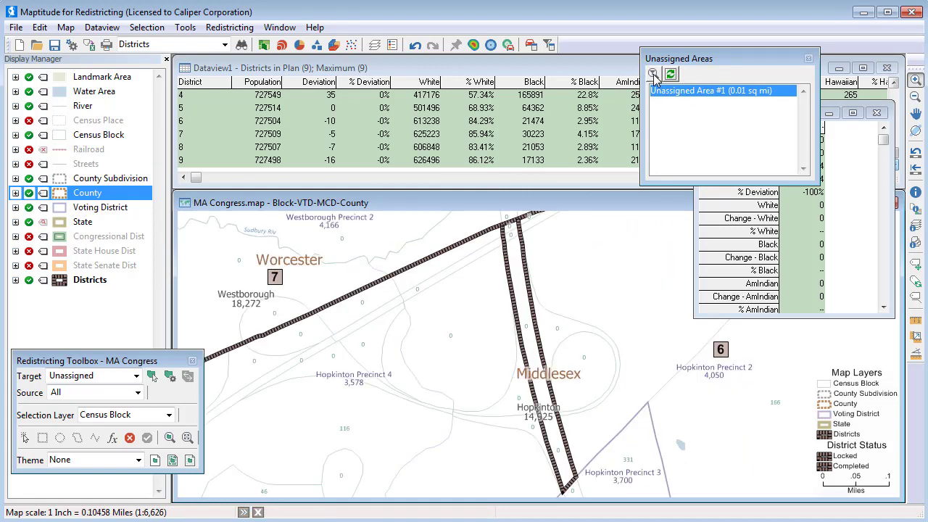
Assign the unassigned strip near Hopkinton to District 6 with a circle selection.
{"action": "left_click", "coordinate": [136, 377]}
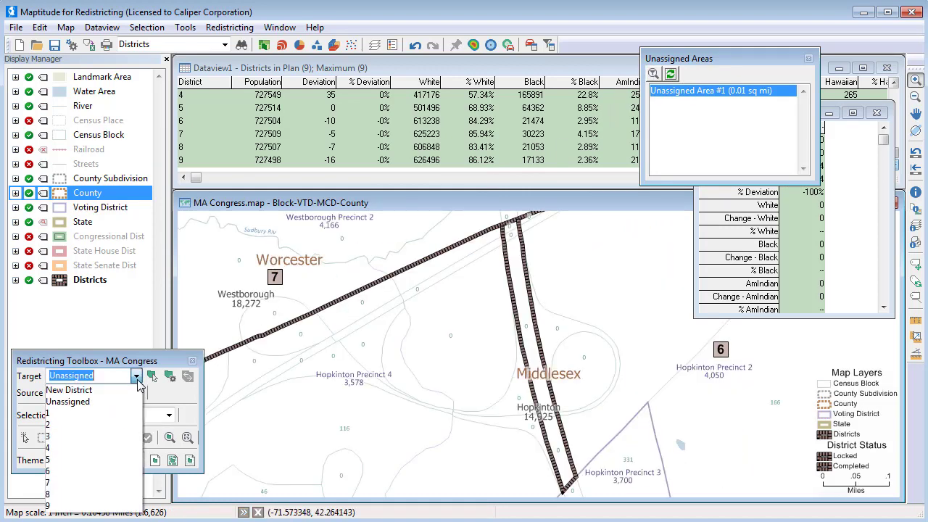
{"action": "left_click", "coordinate": [116, 472]}
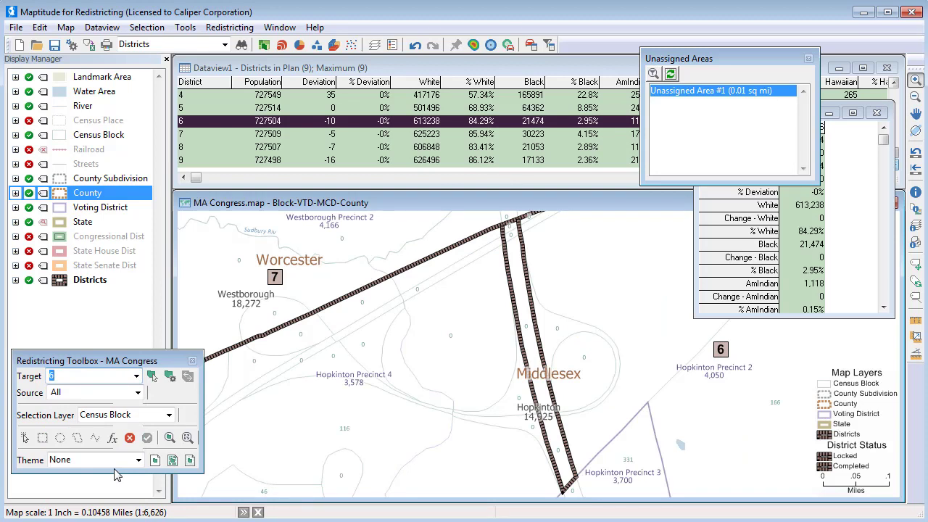
{"action": "left_click", "coordinate": [137, 392]}
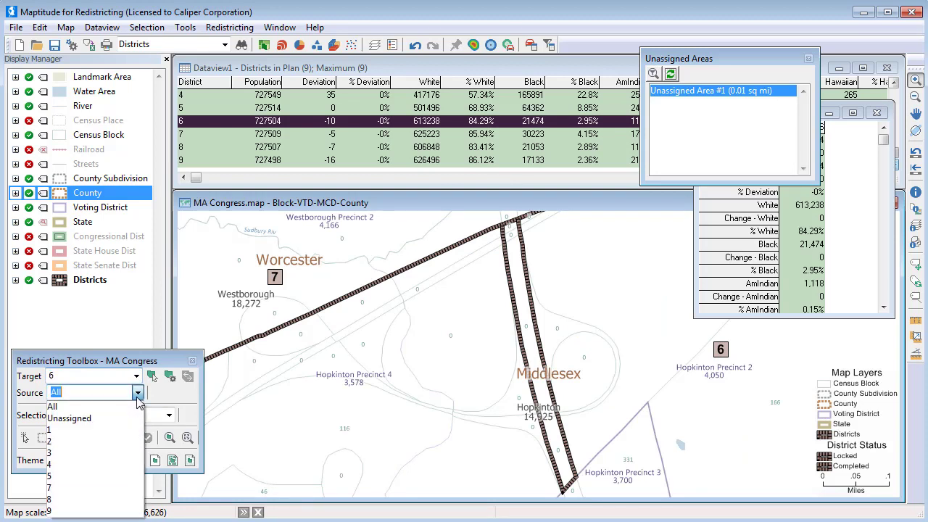
{"action": "left_click", "coordinate": [135, 421]}
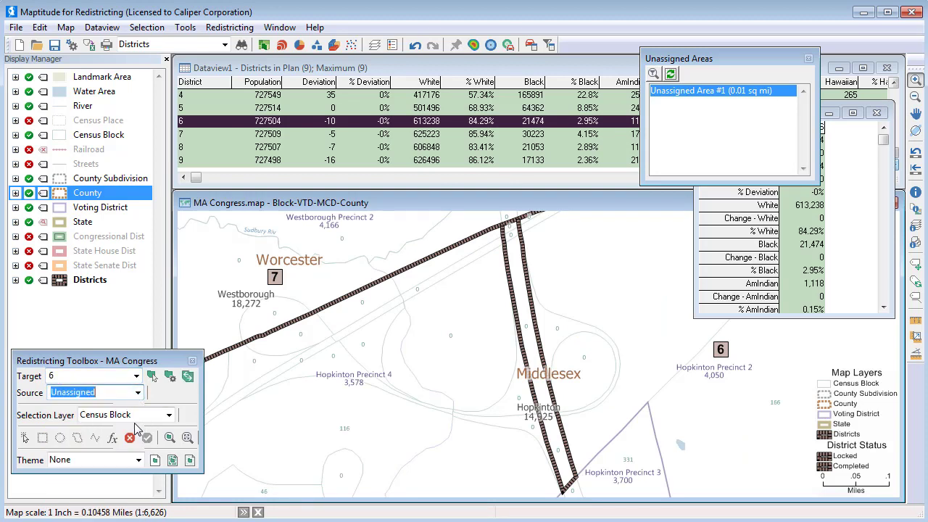
{"action": "left_click", "coordinate": [60, 438]}
{"action": "left_click_drag", "start_coordinate": [533, 331], "coordinate": [681, 478]}
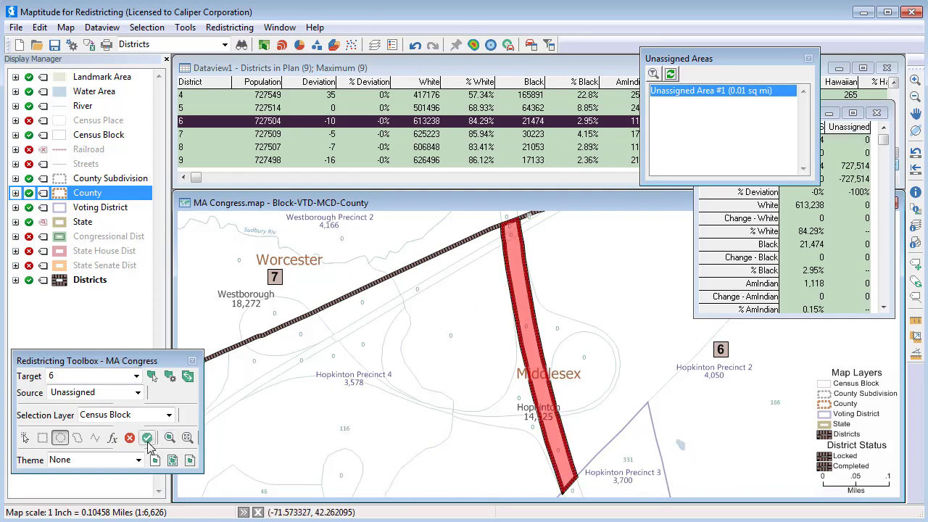
{"action": "left_click", "coordinate": [148, 438]}
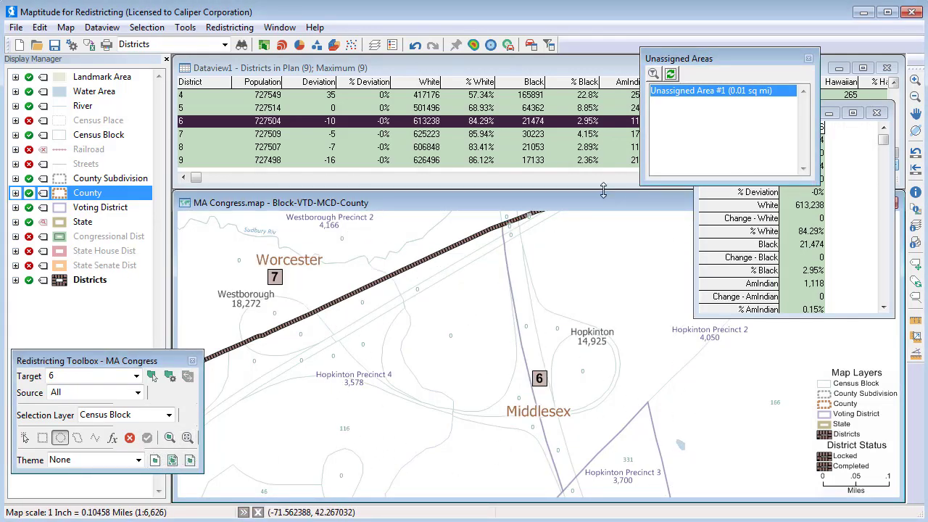
Recheck for unassigned areas and dismiss the notice that none remain.
{"action": "left_click", "coordinate": [672, 76]}
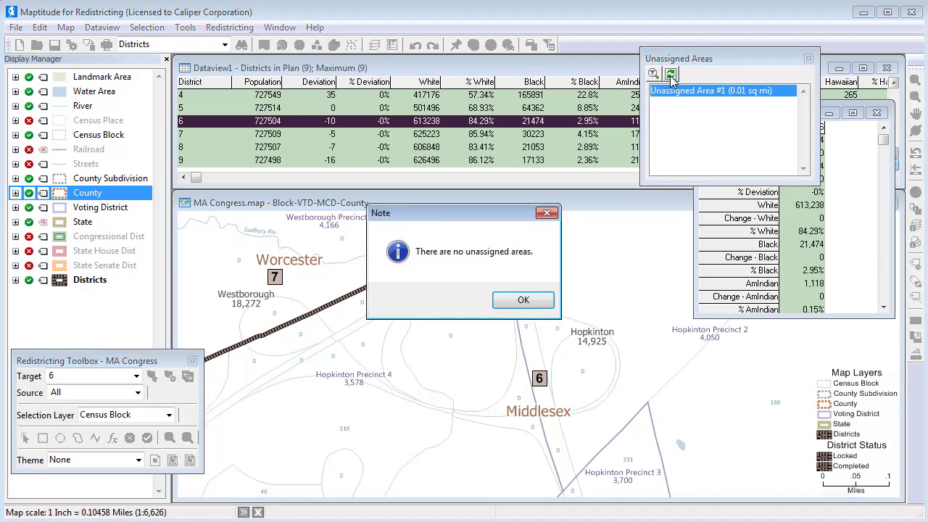
{"action": "left_click", "coordinate": [520, 300]}
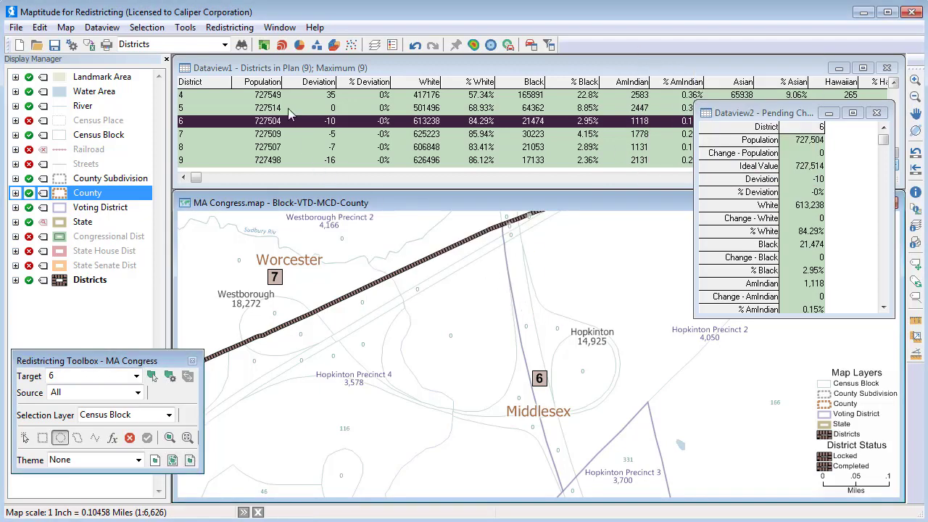
{"action": "left_click", "coordinate": [231, 29]}
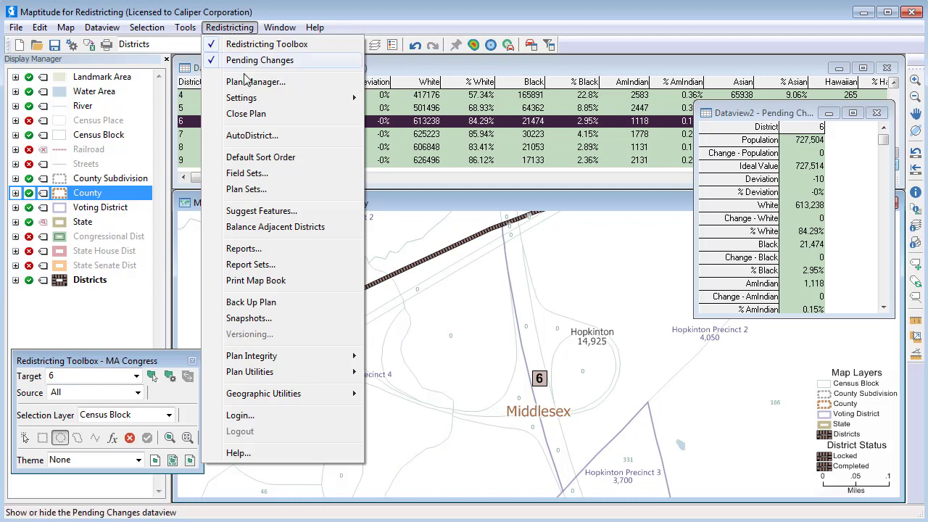
Find non-contiguous areas and zoom to district 8's tiny Area 2.
{"action": "mouse_move", "coordinate": [304, 355]}
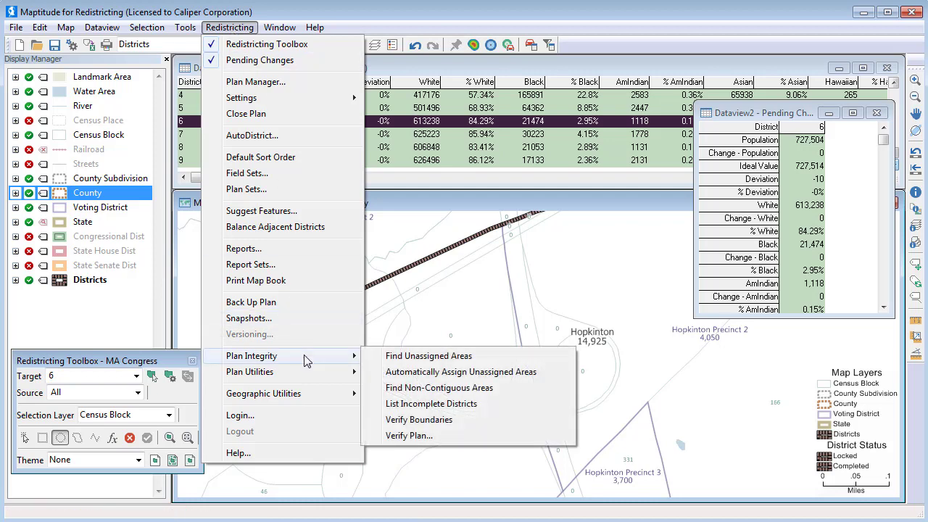
{"action": "left_click", "coordinate": [390, 389]}
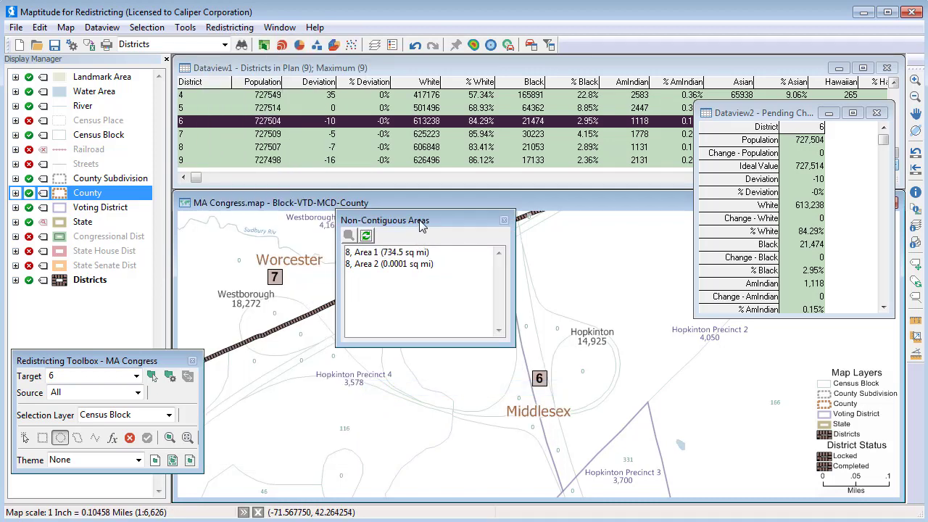
{"action": "left_click_drag", "start_coordinate": [420, 220], "coordinate": [728, 73]}
{"action": "left_click", "coordinate": [728, 116]}
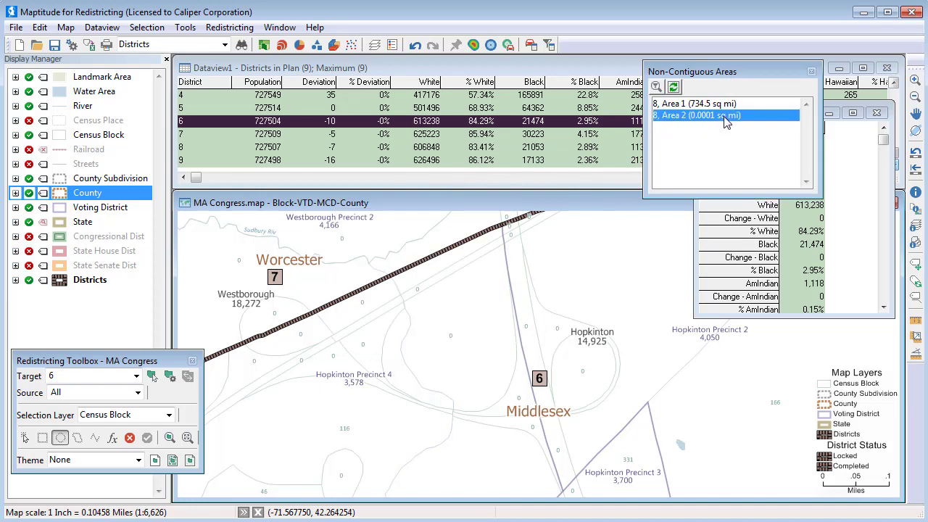
{"action": "left_click", "coordinate": [658, 87]}
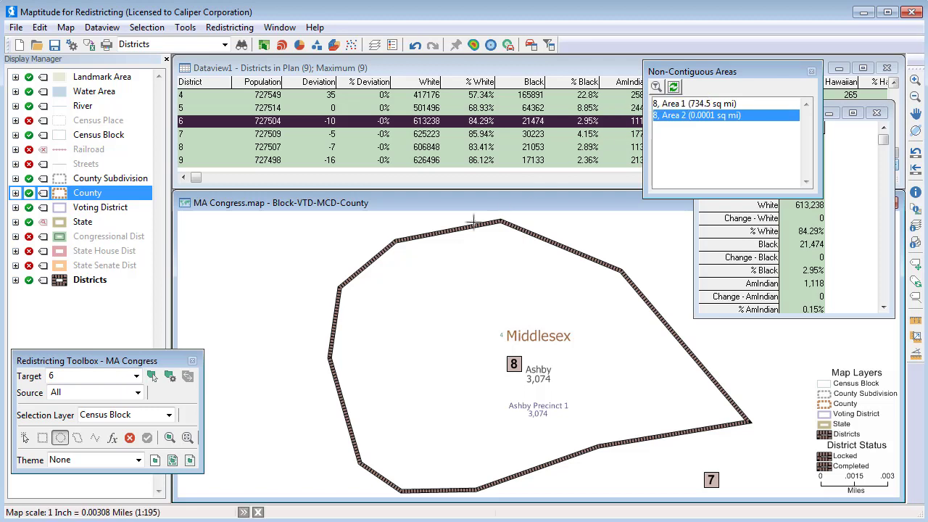
Assign the detached Ashby block to district 7, then recheck the plan for non-contiguous areas.
{"action": "left_click", "coordinate": [136, 377]}
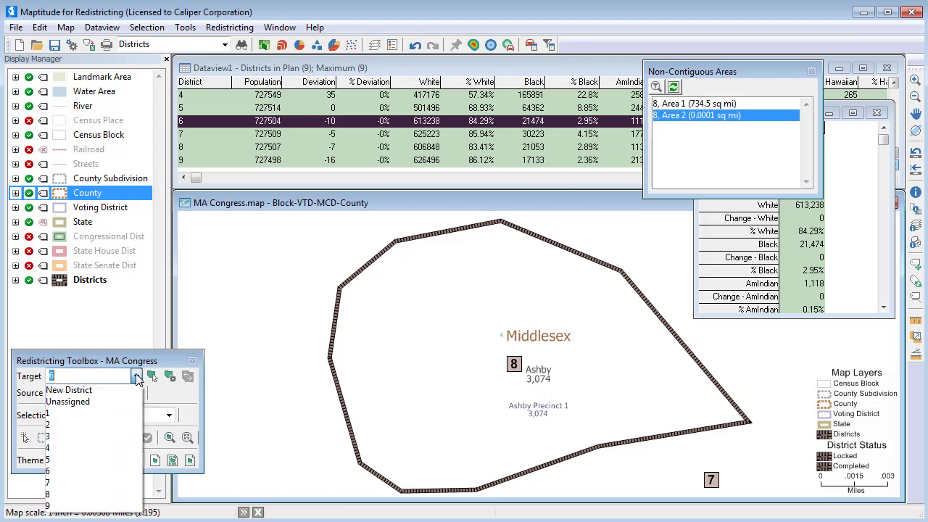
{"action": "left_click", "coordinate": [117, 482]}
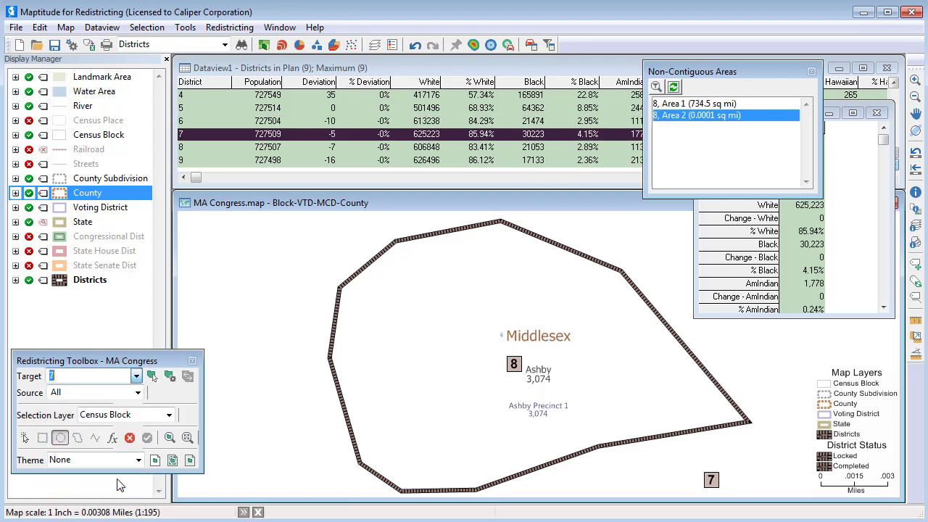
{"action": "left_click", "coordinate": [24, 438]}
{"action": "left_click", "coordinate": [456, 403]}
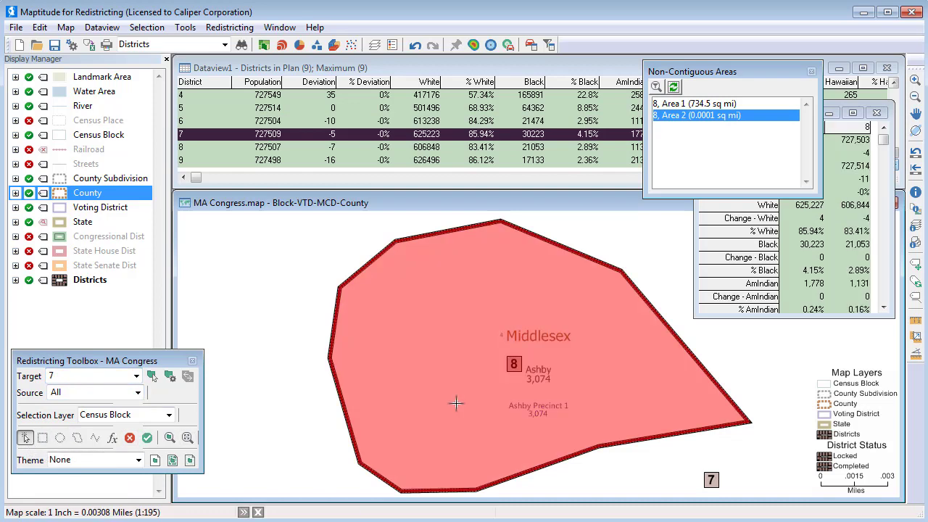
{"action": "left_click", "coordinate": [147, 438]}
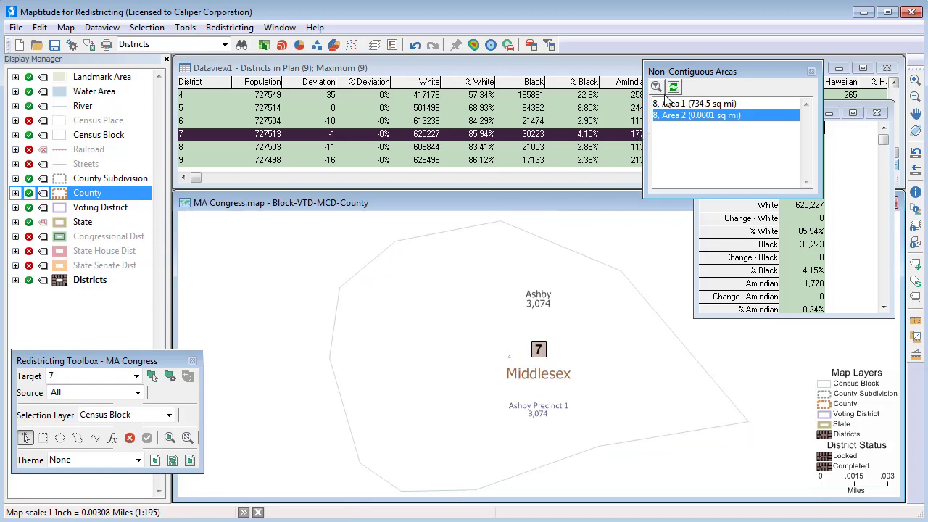
{"action": "left_click", "coordinate": [672, 88]}
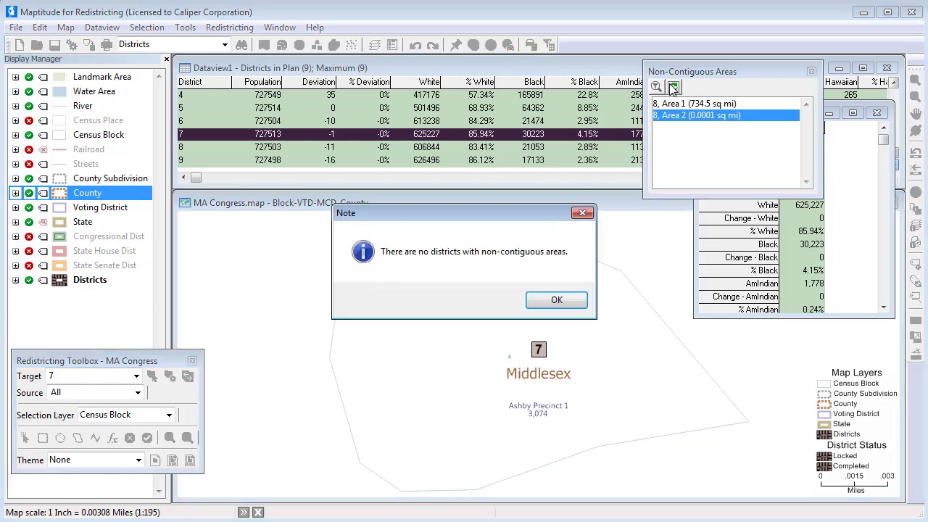
{"action": "left_click", "coordinate": [556, 302]}
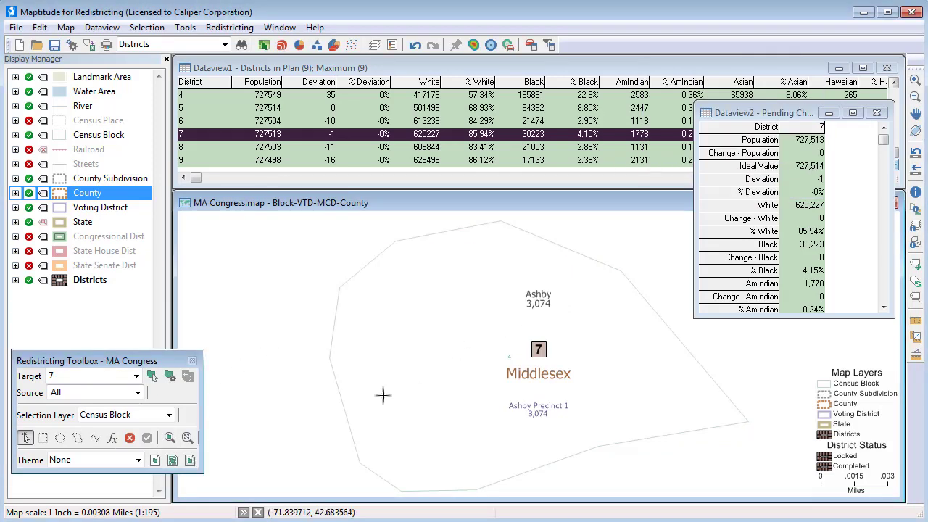
Show the entire plan, then preview and close the District 7 landscape layout.
{"action": "left_click", "coordinate": [187, 438]}
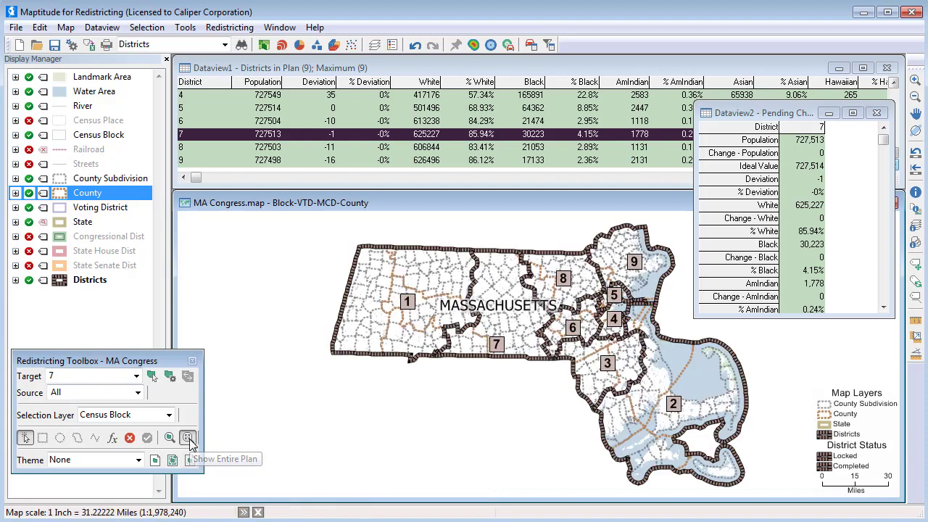
{"action": "left_click", "coordinate": [154, 461]}
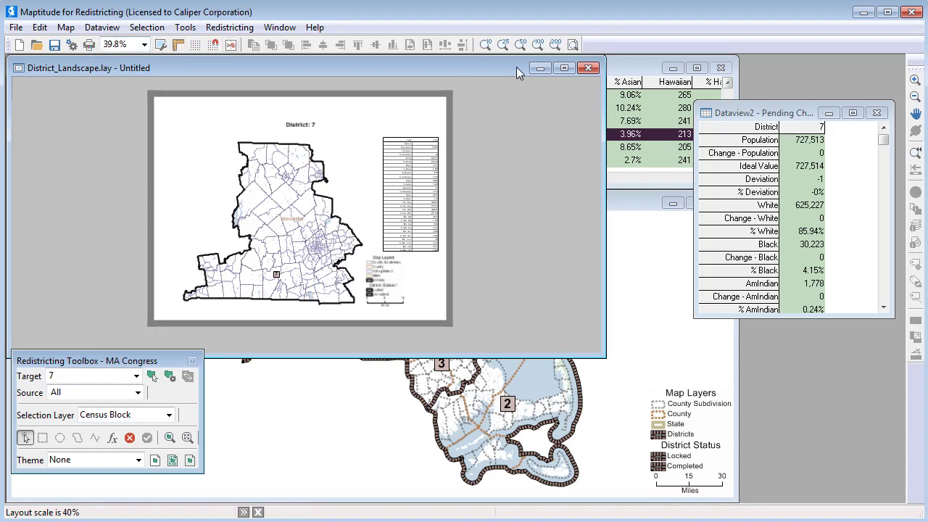
{"action": "left_click", "coordinate": [589, 68]}
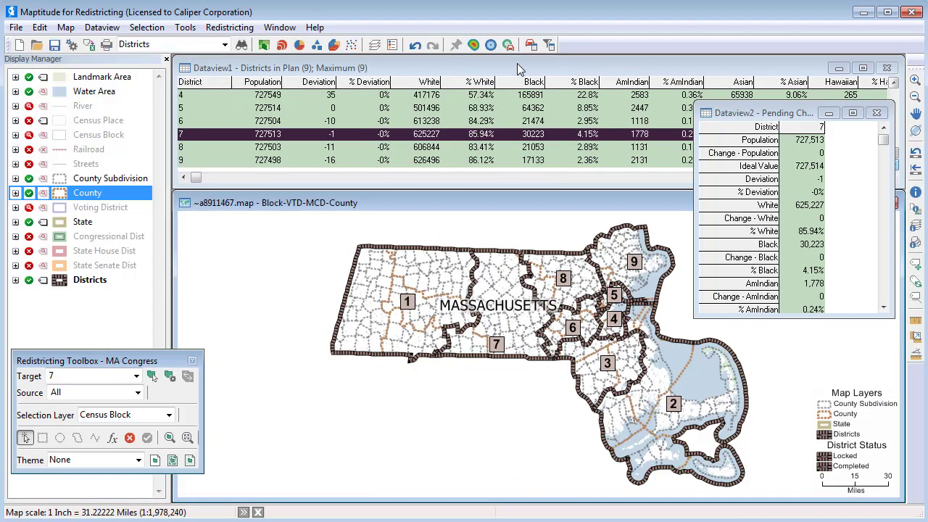
Run the Population Summary report from Redistricting > Reports.
{"action": "left_click", "coordinate": [245, 29]}
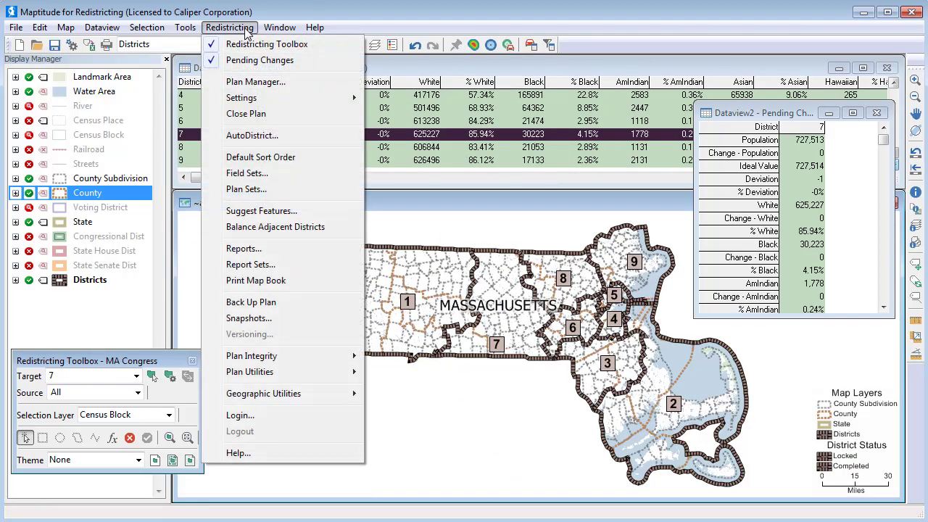
{"action": "left_click", "coordinate": [274, 249]}
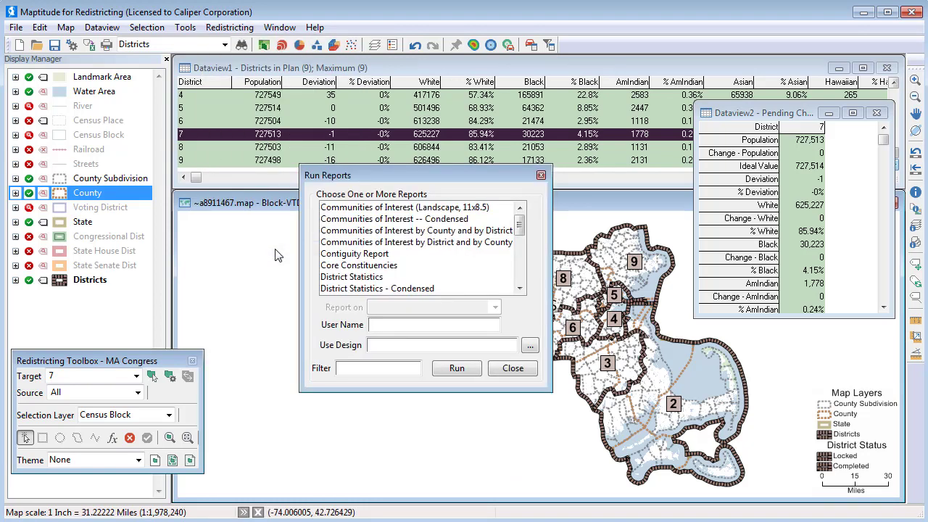
{"action": "left_click", "coordinate": [520, 276]}
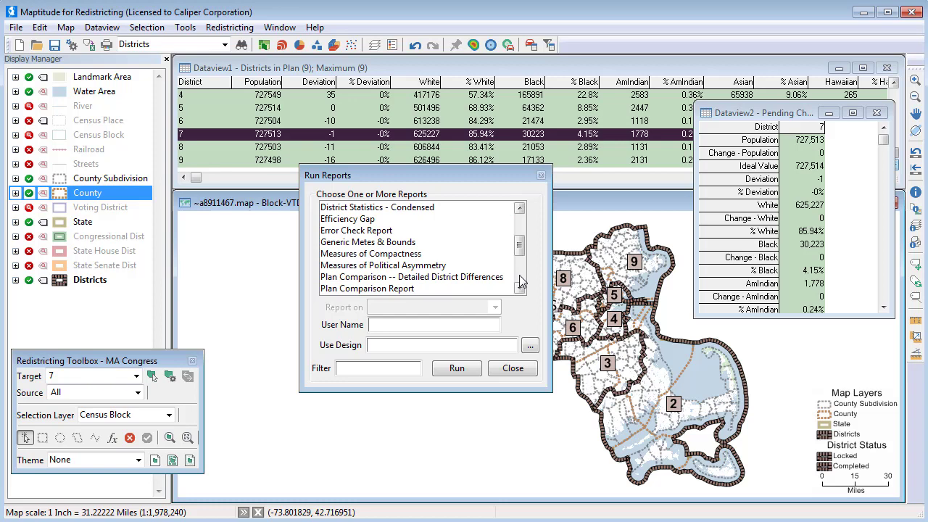
{"action": "left_click", "coordinate": [519, 274]}
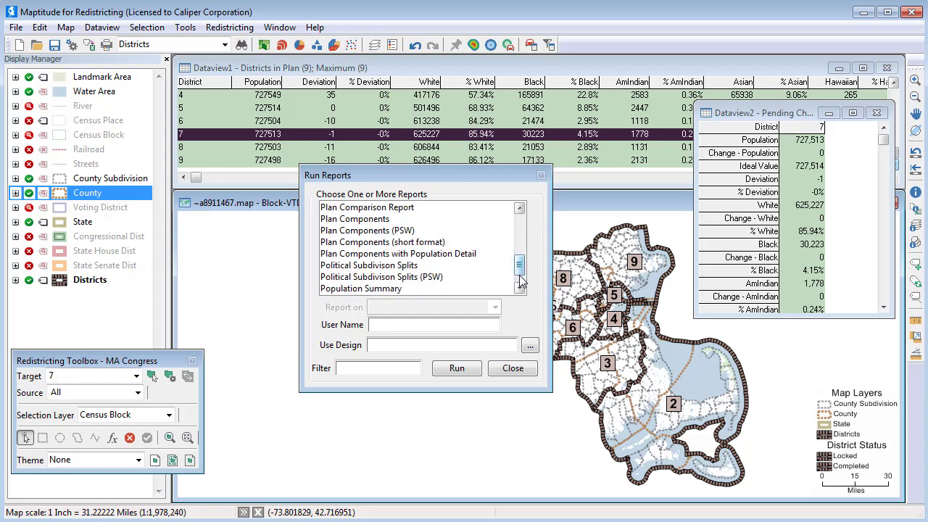
{"action": "left_click", "coordinate": [397, 290]}
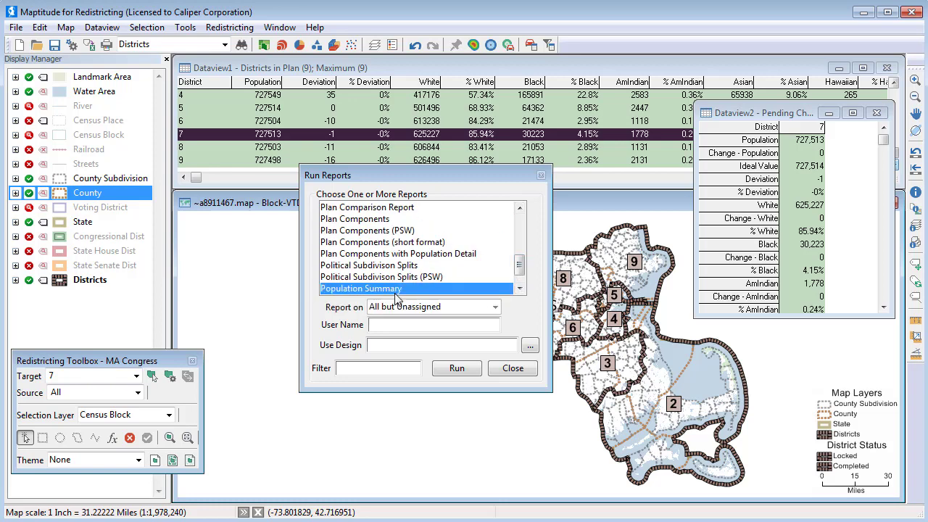
{"action": "left_click", "coordinate": [453, 369]}
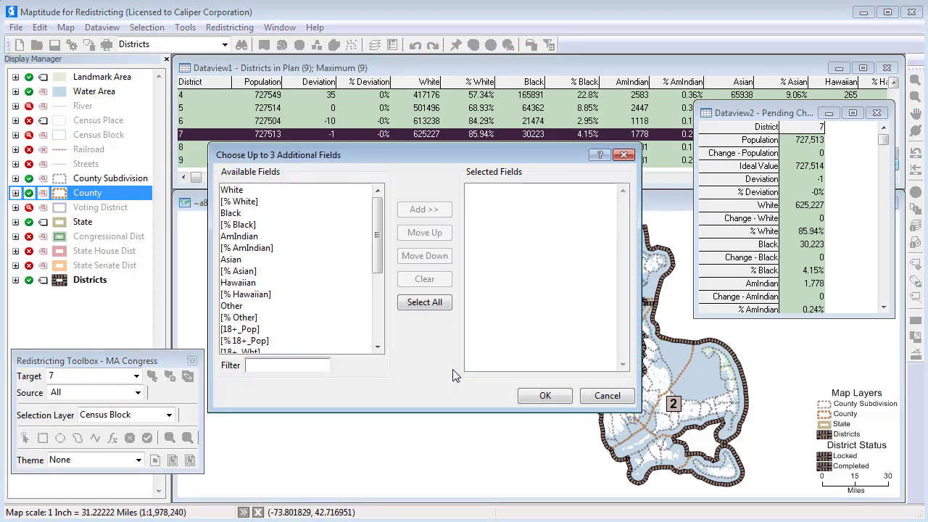
Add White and Black as extra columns, generate the report, and close it.
{"action": "left_click", "coordinate": [260, 192]}
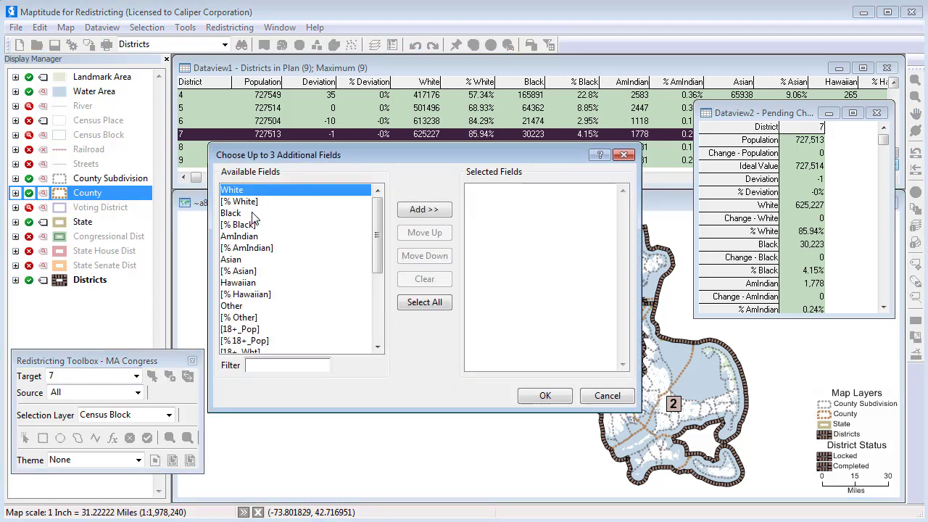
{"action": "left_click", "coordinate": [254, 214], "text": "ctrl"}
{"action": "left_click", "coordinate": [411, 211]}
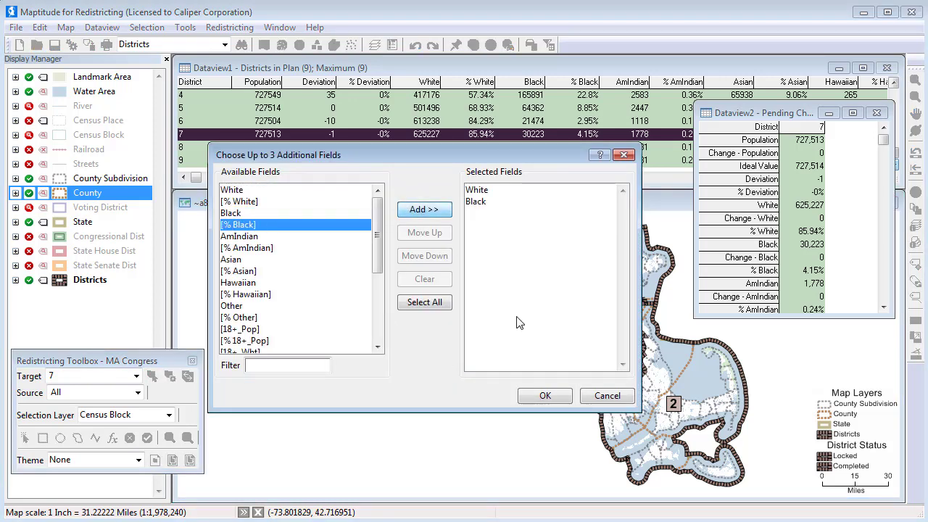
{"action": "left_click", "coordinate": [545, 398]}
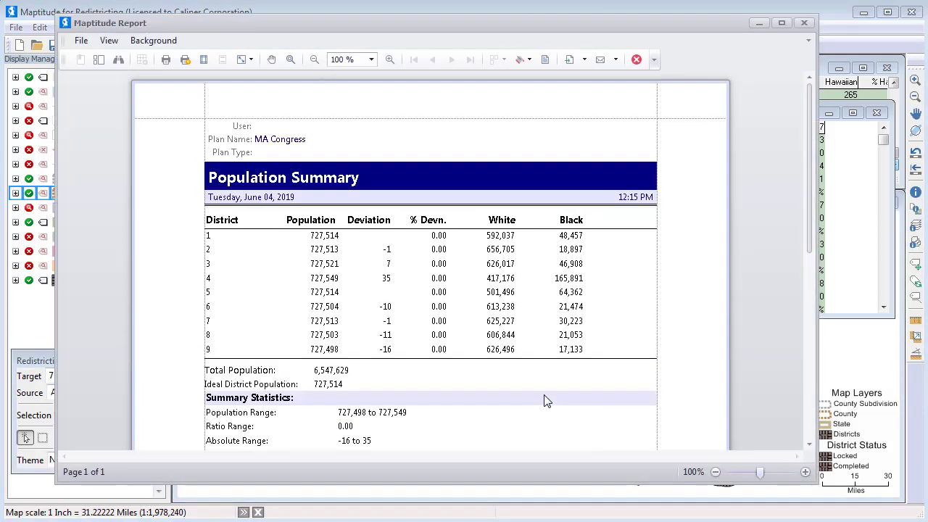
{"action": "left_click", "coordinate": [802, 23]}
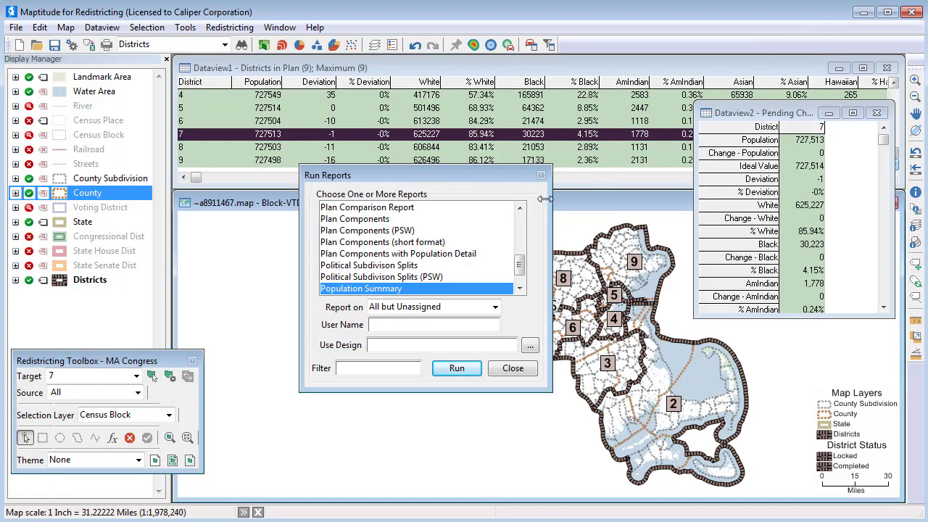
Run Measures of Compactness with every measure from Reock through Cut Edges selected.
{"action": "left_click", "coordinate": [521, 219]}
{"action": "left_click", "coordinate": [429, 255]}
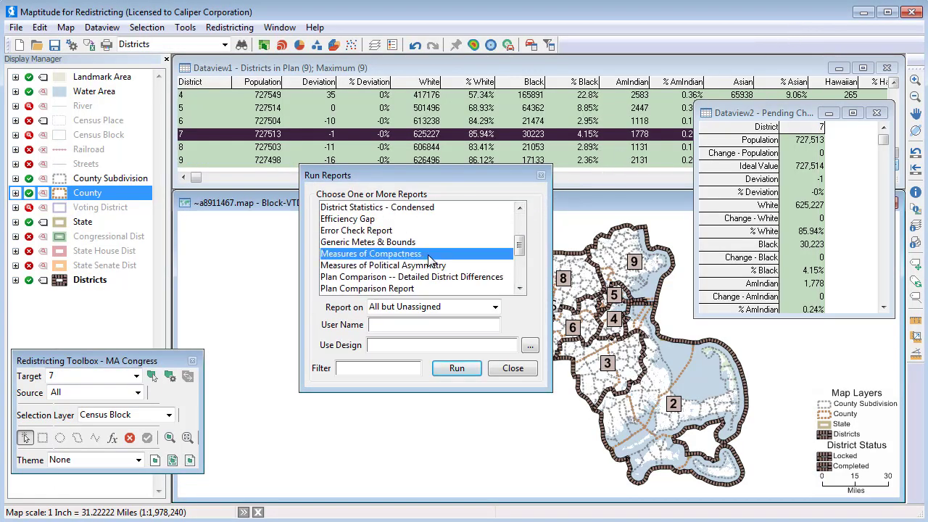
{"action": "left_click", "coordinate": [457, 368]}
{"action": "left_click_drag", "start_coordinate": [348, 210], "coordinate": [403, 341]}
{"action": "left_click", "coordinate": [433, 377]}
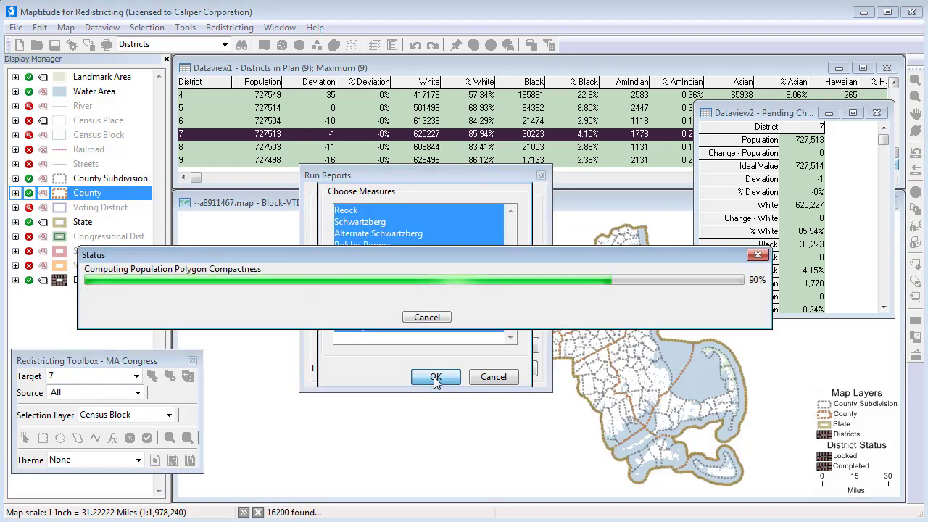